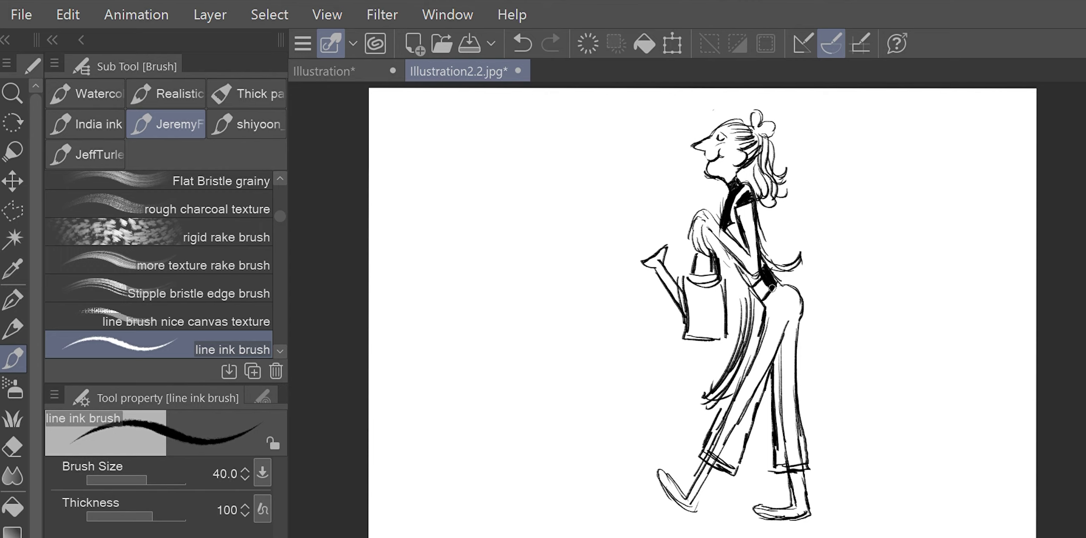
# Step: Reinforce the walking woman's sketch with ink strokes on her waist, trouser legs, trailing cloth, sash and shoes
pyautogui.moveTo(773, 287); pyautogui.dragTo(766, 274)
pyautogui.moveTo(763, 379); pyautogui.dragTo(717, 453)
pyautogui.moveTo(781, 346); pyautogui.dragTo(787, 465)
pyautogui.moveTo(800, 413); pyautogui.dragTo(802, 465)
pyautogui.moveTo(724, 247); pyautogui.dragTo(749, 318)
pyautogui.moveTo(780, 232); pyautogui.dragTo(771, 260)
pyautogui.moveTo(788, 232); pyautogui.dragTo(772, 262)
pyautogui.moveTo(781, 516)
pyautogui.mouseDown()
pyautogui.moveTo(806, 503)
pyautogui.moveTo(809, 524)
pyautogui.mouseUp()
pyautogui.moveTo(666, 470); pyautogui.dragTo(687, 513)
# Step: Redraw the watering can with a tapered body, an angled spout and bolder outlines
pyautogui.moveTo(664, 248); pyautogui.dragTo(681, 304)
pyautogui.moveTo(643, 262); pyautogui.dragTo(653, 266)
pyautogui.moveTo(687, 331); pyautogui.dragTo(688, 278)
pyautogui.moveTo(688, 277); pyautogui.dragTo(721, 278)
pyautogui.moveTo(686, 275); pyautogui.dragTo(679, 295)
pyautogui.moveTo(678, 295)
pyautogui.mouseDown()
pyautogui.moveTo(660, 266)
pyautogui.moveTo(648, 282)
pyautogui.moveTo(704, 339)
pyautogui.mouseUp()
pyautogui.moveTo(726, 285); pyautogui.dragTo(721, 339)
pyautogui.moveTo(656, 272)
pyautogui.mouseDown()
pyautogui.moveTo(709, 293)
pyautogui.moveTo(703, 318)
pyautogui.mouseUp()
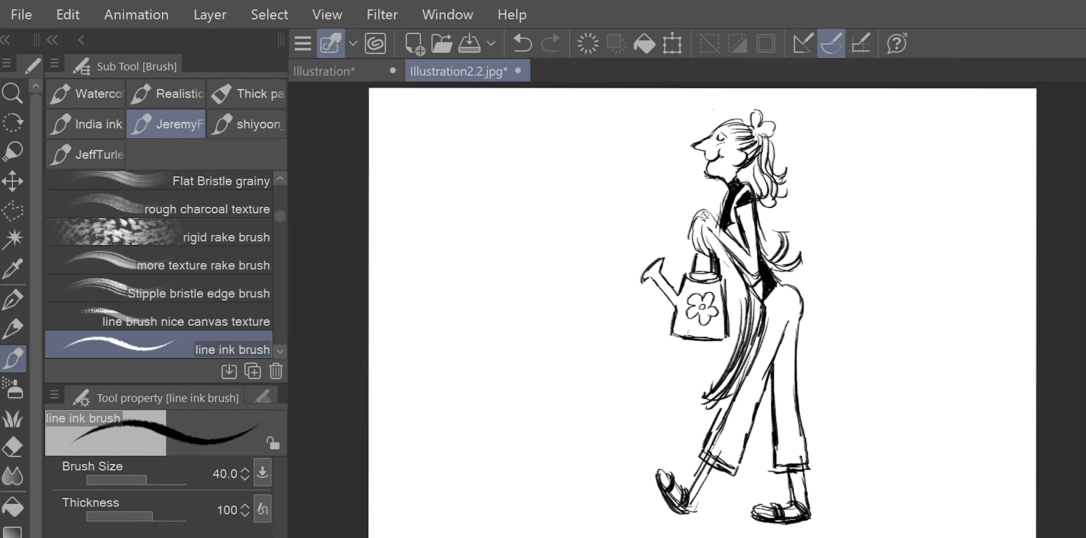
# Step: Clean up the ink lines around the woman's hand, waist, hip and upper trouser leg
pyautogui.moveTo(705, 215); pyautogui.dragTo(688, 254)
pyautogui.moveTo(750, 280)
pyautogui.mouseDown()
pyautogui.moveTo(758, 316)
pyautogui.moveTo(706, 397)
pyautogui.moveTo(763, 300)
pyautogui.mouseUp()
pyautogui.moveTo(756, 277)
pyautogui.mouseDown()
pyautogui.moveTo(773, 265)
pyautogui.moveTo(758, 273)
pyautogui.mouseUp()
pyautogui.hotkey('ctrl', 'z')
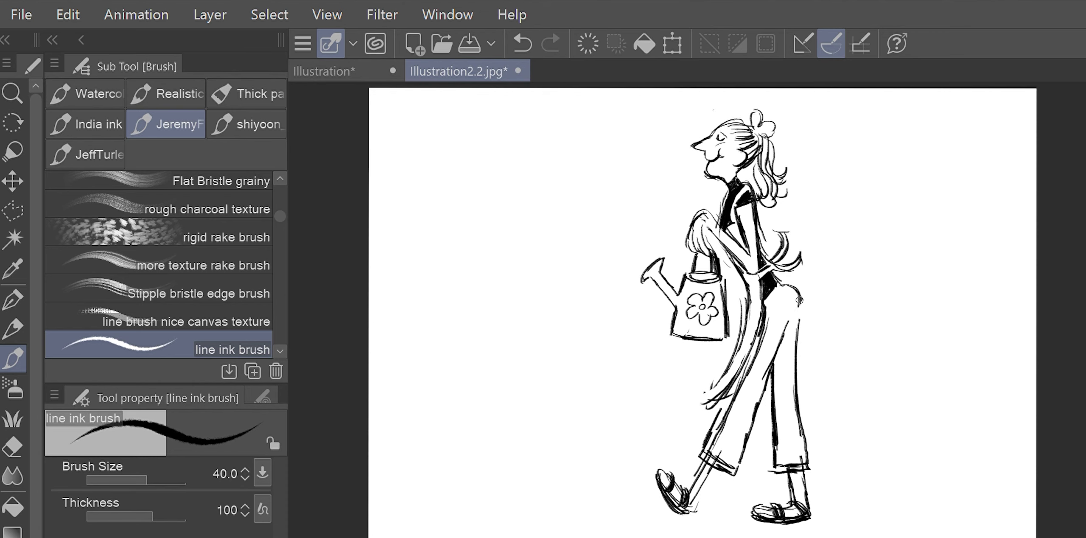
pyautogui.moveTo(800, 300); pyautogui.dragTo(798, 345)
pyautogui.moveTo(795, 308); pyautogui.dragTo(781, 327)
# Step: Move the whole figure to the left part of the canvas with a transform
pyautogui.hotkey('ctrl', 't')
pyautogui.moveTo(643, 206); pyautogui.dragTo(424, 204)
pyautogui.press('Return')
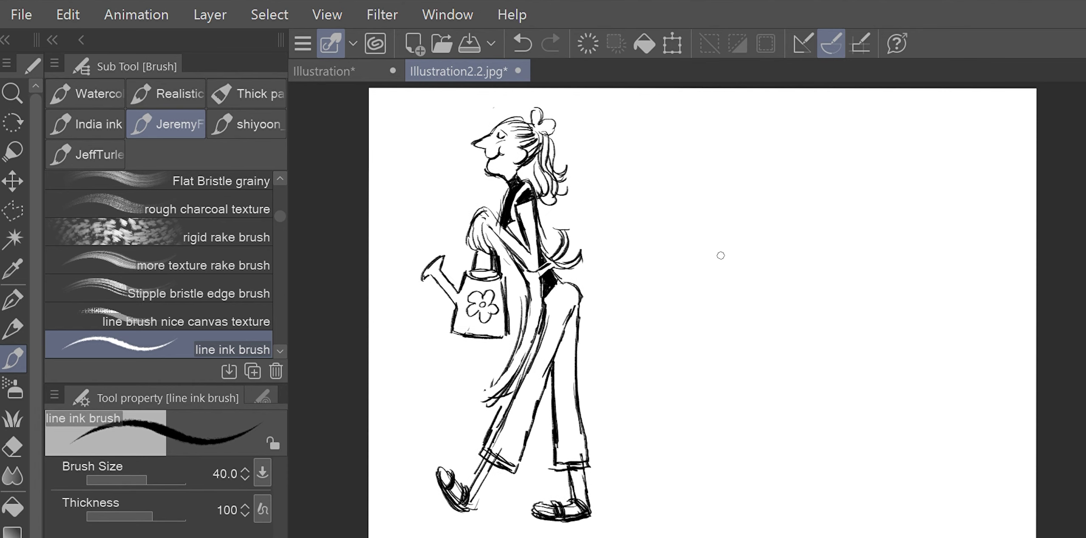
# Step: Sketch a pitched roof in the empty space beside the woman, with a triangular front gable and long ridge
pyautogui.moveTo(708, 155); pyautogui.dragTo(657, 246)
pyautogui.moveTo(715, 144)
pyautogui.mouseDown()
pyautogui.moveTo(760, 277)
pyautogui.moveTo(647, 269)
pyautogui.mouseUp()
pyautogui.moveTo(715, 154)
pyautogui.mouseDown()
pyautogui.moveTo(759, 286)
pyautogui.moveTo(873, 151)
pyautogui.mouseUp()
pyautogui.moveTo(853, 149); pyautogui.dragTo(899, 257)
pyautogui.moveTo(874, 199); pyautogui.dragTo(901, 276)
pyautogui.moveTo(775, 289); pyautogui.dragTo(893, 276)
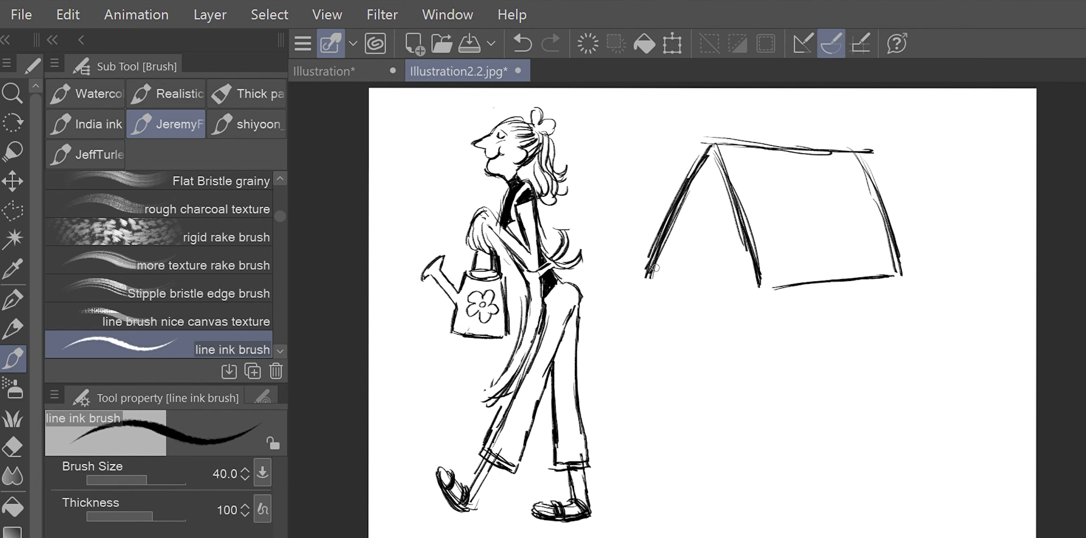
# Step: Add the house's corner walls, base line and eaves line beneath the roof
pyautogui.moveTo(653, 283); pyautogui.dragTo(651, 332)
pyautogui.moveTo(760, 294); pyautogui.dragTo(761, 336)
pyautogui.moveTo(662, 329); pyautogui.dragTo(890, 328)
pyautogui.moveTo(891, 290); pyautogui.dragTo(892, 317)
pyautogui.moveTo(750, 278); pyautogui.dragTo(901, 284)
pyautogui.moveTo(671, 235)
pyautogui.mouseDown()
pyautogui.moveTo(708, 160)
pyautogui.moveTo(740, 321)
pyautogui.mouseUp()
# Step: Thicken the sloping edges of the front gable with overlapping strokes
pyautogui.moveTo(704, 148); pyautogui.dragTo(650, 258)
pyautogui.moveTo(703, 147)
pyautogui.mouseDown()
pyautogui.moveTo(645, 273)
pyautogui.moveTo(737, 340)
pyautogui.moveTo(753, 281)
pyautogui.mouseUp()
pyautogui.moveTo(703, 150); pyautogui.dragTo(647, 273)
# Step: Draw a capped chimney on the roof ridge near the front gable, with one side shaded dark
pyautogui.moveTo(734, 111)
pyautogui.mouseDown()
pyautogui.moveTo(732, 145)
pyautogui.moveTo(744, 155)
pyautogui.mouseUp()
pyautogui.moveTo(732, 144); pyautogui.dragTo(745, 154)
pyautogui.moveTo(734, 111)
pyautogui.mouseDown()
pyautogui.moveTo(762, 115)
pyautogui.moveTo(763, 155)
pyautogui.mouseUp()
pyautogui.moveTo(750, 136); pyautogui.dragTo(757, 147)
pyautogui.moveTo(730, 112); pyautogui.dragTo(730, 147)
pyautogui.moveTo(717, 145); pyautogui.dragTo(738, 145)
pyautogui.moveTo(775, 124); pyautogui.dragTo(776, 154)
pyautogui.moveTo(768, 122); pyautogui.dragTo(786, 127)
pyautogui.moveTo(789, 124)
pyautogui.mouseDown()
pyautogui.moveTo(769, 115)
pyautogui.moveTo(711, 142)
pyautogui.moveTo(705, 130)
pyautogui.mouseUp()
pyautogui.hotkey('ctrl', 'z')
pyautogui.hotkey('ctrl', 'z')
pyautogui.hotkey('ctrl', 'z')
pyautogui.hotkey('ctrl', 'z')
pyautogui.hotkey('ctrl', 'z')
pyautogui.moveTo(708, 110)
pyautogui.mouseDown()
pyautogui.moveTo(702, 121)
pyautogui.moveTo(720, 114)
pyautogui.moveTo(715, 130)
pyautogui.moveTo(642, 274)
pyautogui.mouseUp()
pyautogui.hotkey('ctrl', 'z')
pyautogui.hotkey('ctrl', 'z')
# Step: Redraw the front gable's edges as thick, slightly curved lines reaching down to the eaves
pyautogui.moveTo(654, 233); pyautogui.dragTo(634, 282)
pyautogui.moveTo(723, 172)
pyautogui.mouseDown()
pyautogui.moveTo(746, 286)
pyautogui.moveTo(773, 283)
pyautogui.mouseUp()
pyautogui.moveTo(718, 145); pyautogui.dragTo(759, 276)
pyautogui.moveTo(741, 208); pyautogui.dragTo(758, 273)
pyautogui.moveTo(706, 146); pyautogui.dragTo(747, 286)
# Step: Sketch a small mailbox in front of the house and undo the unwanted strokes
pyautogui.moveTo(719, 325)
pyautogui.mouseDown()
pyautogui.moveTo(720, 358)
pyautogui.moveTo(705, 320)
pyautogui.mouseUp()
pyautogui.moveTo(706, 297)
pyautogui.mouseDown()
pyautogui.moveTo(732, 300)
pyautogui.moveTo(719, 316)
pyautogui.moveTo(731, 316)
pyautogui.moveTo(719, 316)
pyautogui.mouseUp()
pyautogui.hotkey('ctrl', 'z')
pyautogui.hotkey('ctrl', 'z')
pyautogui.hotkey('ctrl', 'z')
pyautogui.hotkey('ctrl', 'z')
pyautogui.hotkey('ctrl', 'z')
pyautogui.moveTo(731, 307)
pyautogui.mouseDown()
pyautogui.moveTo(773, 327)
pyautogui.moveTo(791, 297)
pyautogui.moveTo(803, 311)
pyautogui.mouseUp()
pyautogui.hotkey('ctrl', 'z')
pyautogui.hotkey('ctrl', 'z')
pyautogui.hotkey('ctrl', 'z')
pyautogui.moveTo(684, 209); pyautogui.dragTo(684, 238)
pyautogui.moveTo(685, 239); pyautogui.dragTo(705, 238)
pyautogui.moveTo(682, 206)
pyautogui.mouseDown()
pyautogui.moveTo(704, 207)
pyautogui.moveTo(719, 239)
pyautogui.mouseUp()
pyautogui.moveTo(722, 205)
pyautogui.mouseDown()
pyautogui.moveTo(733, 229)
pyautogui.moveTo(688, 237)
pyautogui.mouseUp()
pyautogui.hotkey('ctrl', 'z')
pyautogui.hotkey('ctrl', 'z')
pyautogui.hotkey('ctrl', 'z')
pyautogui.moveTo(711, 205)
pyautogui.mouseDown()
pyautogui.moveTo(712, 241)
pyautogui.moveTo(728, 202)
pyautogui.mouseUp()
pyautogui.moveTo(730, 209); pyautogui.dragTo(728, 231)
pyautogui.hotkey('ctrl', 'z')
pyautogui.hotkey('ctrl', 'z')
pyautogui.hotkey('ctrl', 'z')
pyautogui.hotkey('ctrl', 'z')
pyautogui.hotkey('ctrl', 'z')
pyautogui.hotkey('ctrl', 'z')
pyautogui.hotkey('ctrl', 'z')
# Step: Draw the gable window's frame with shutters beside it
pyautogui.moveTo(692, 204); pyautogui.dragTo(691, 236)
pyautogui.moveTo(693, 204)
pyautogui.mouseDown()
pyautogui.moveTo(707, 202)
pyautogui.moveTo(716, 236)
pyautogui.mouseUp()
pyautogui.moveTo(692, 236); pyautogui.dragTo(714, 236)
pyautogui.moveTo(675, 206); pyautogui.dragTo(674, 236)
pyautogui.moveTo(674, 237); pyautogui.dragTo(685, 237)
pyautogui.moveTo(718, 232)
pyautogui.mouseDown()
pyautogui.moveTo(724, 207)
pyautogui.moveTo(693, 234)
pyautogui.mouseUp()
pyautogui.moveTo(717, 207); pyautogui.dragTo(716, 220)
pyautogui.moveTo(680, 217)
pyautogui.mouseDown()
pyautogui.moveTo(720, 211)
pyautogui.moveTo(682, 215)
pyautogui.mouseUp()
# Step: Undo the last window strokes and redraw the line details on the two shutters
pyautogui.hotkey('ctrl', 'z')
pyautogui.hotkey('ctrl', 'z')
pyautogui.hotkey('ctrl', 'z')
pyautogui.hotkey('ctrl', 'z')
pyautogui.hotkey('ctrl', 'z')
pyautogui.hotkey('ctrl', 'z')
pyautogui.moveTo(682, 223); pyautogui.dragTo(682, 235)
pyautogui.moveTo(726, 222); pyautogui.dragTo(725, 234)
pyautogui.moveTo(726, 214); pyautogui.dragTo(709, 234)
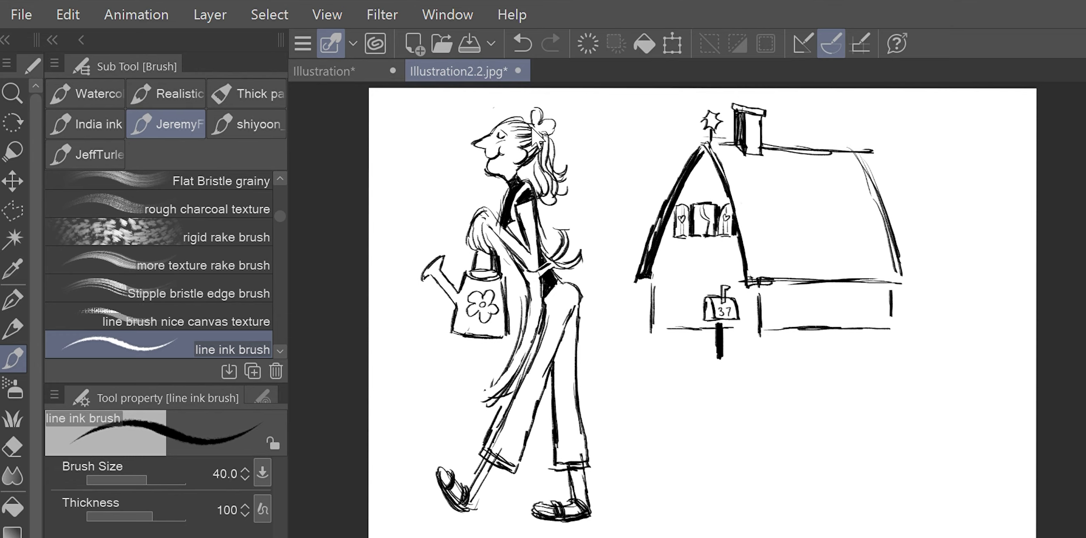
pyautogui.hotkey('ctrl', 'z')
# Step: Draw horizontal siding boards across the upper part of the front gable
pyautogui.moveTo(697, 168); pyautogui.dragTo(712, 168)
pyautogui.moveTo(693, 177); pyautogui.dragTo(716, 177)
pyautogui.moveTo(686, 185); pyautogui.dragTo(724, 194)
pyautogui.moveTo(659, 244)
pyautogui.mouseDown()
pyautogui.moveTo(739, 244)
pyautogui.moveTo(741, 253)
pyautogui.mouseUp()
pyautogui.hotkey('ctrl', 'z')
# Step: Draw the front door behind the mailbox, beneath the gable window
pyautogui.moveTo(676, 292)
pyautogui.mouseDown()
pyautogui.moveTo(712, 263)
pyautogui.moveTo(682, 321)
pyautogui.mouseUp()
pyautogui.moveTo(680, 262); pyautogui.dragTo(716, 262)
pyautogui.moveTo(716, 263); pyautogui.dragTo(717, 282)
pyautogui.moveTo(679, 325); pyautogui.dragTo(718, 261)
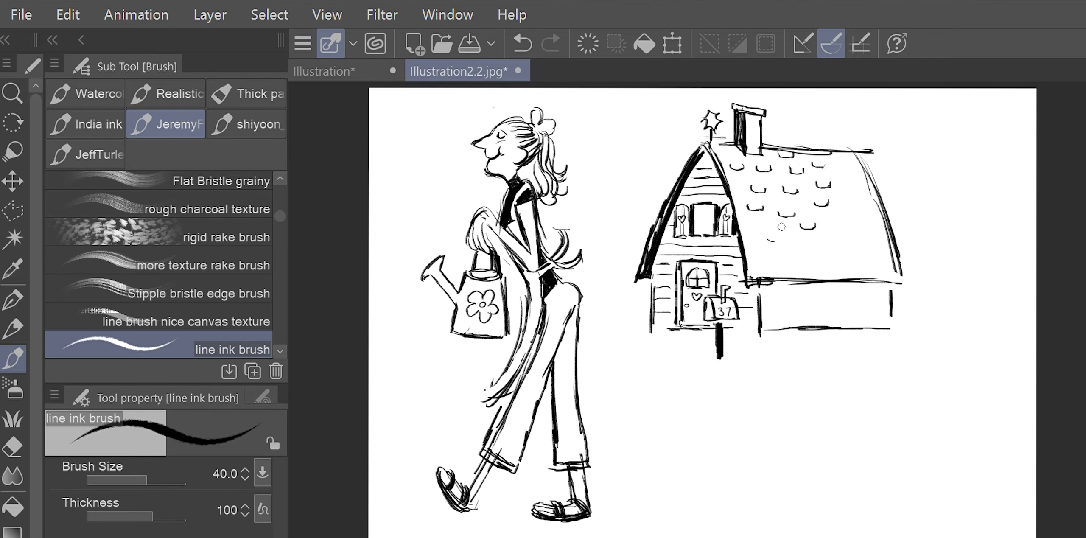
# Step: Outline a curving, forked tree trunk beside the house and undo the unwanted upper branch strokes
pyautogui.moveTo(903, 161)
pyautogui.mouseDown()
pyautogui.moveTo(958, 326)
pyautogui.moveTo(908, 187)
pyautogui.moveTo(964, 254)
pyautogui.mouseUp()
pyautogui.moveTo(964, 254)
pyautogui.mouseDown()
pyautogui.moveTo(992, 148)
pyautogui.moveTo(1001, 329)
pyautogui.mouseUp()
pyautogui.moveTo(907, 170); pyautogui.dragTo(921, 115)
pyautogui.moveTo(904, 163)
pyautogui.mouseDown()
pyautogui.moveTo(887, 117)
pyautogui.moveTo(925, 105)
pyautogui.mouseUp()
pyautogui.hotkey('ctrl', 'z')
pyautogui.hotkey('ctrl', 'z')
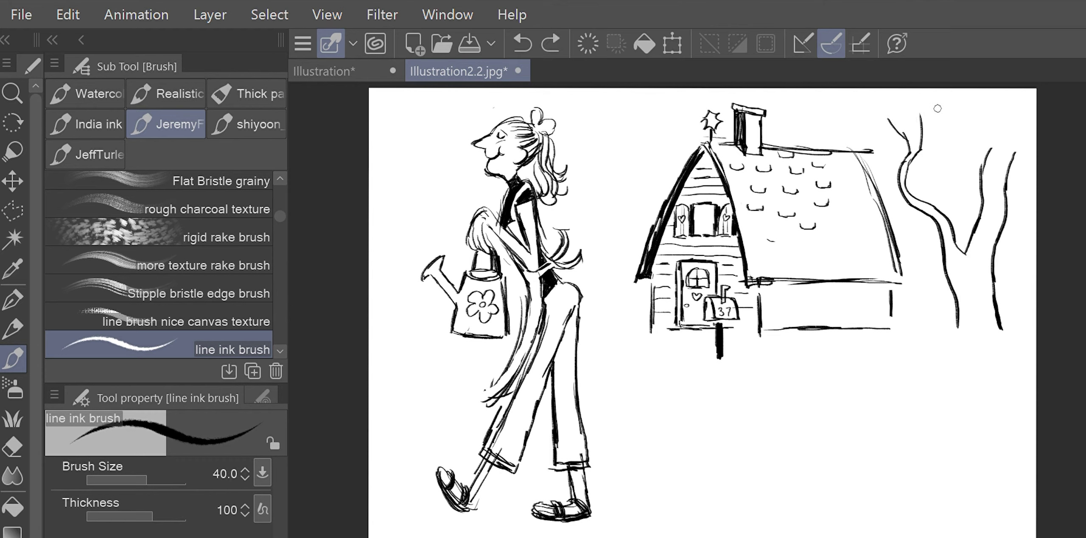
pyautogui.moveTo(981, 185); pyautogui.dragTo(944, 123)
pyautogui.moveTo(948, 115); pyautogui.dragTo(983, 175)
pyautogui.hotkey('ctrl', 'z')
pyautogui.moveTo(813, 138)
pyautogui.mouseDown()
pyautogui.moveTo(849, 127)
pyautogui.moveTo(788, 117)
pyautogui.mouseUp()
pyautogui.hotkey('ctrl', 'z')
pyautogui.hotkey('ctrl', 'z')
# Step: Add thin branches and scalloped leaf strokes to the tree crown, extending over the roof
pyautogui.moveTo(882, 134); pyautogui.dragTo(908, 157)
pyautogui.moveTo(859, 114)
pyautogui.mouseDown()
pyautogui.moveTo(877, 114)
pyautogui.moveTo(855, 134)
pyautogui.mouseUp()
pyautogui.moveTo(870, 122); pyautogui.dragTo(910, 123)
pyautogui.moveTo(903, 109); pyautogui.dragTo(937, 142)
pyautogui.moveTo(877, 170); pyautogui.dragTo(898, 168)
pyautogui.moveTo(802, 109)
pyautogui.mouseDown()
pyautogui.moveTo(824, 139)
pyautogui.moveTo(842, 114)
pyautogui.mouseUp()
pyautogui.moveTo(917, 120); pyautogui.dragTo(955, 102)
pyautogui.hotkey('ctrl', 'z')
# Step: Fill the tree trunk and its main limbs with long flowing bark lines
pyautogui.moveTo(929, 209); pyautogui.dragTo(968, 326)
pyautogui.moveTo(957, 289); pyautogui.dragTo(961, 329)
pyautogui.moveTo(945, 225); pyautogui.dragTo(977, 328)
pyautogui.moveTo(898, 172); pyautogui.dragTo(945, 229)
pyautogui.moveTo(907, 189); pyautogui.dragTo(969, 282)
pyautogui.moveTo(958, 250); pyautogui.dragTo(981, 329)
pyautogui.moveTo(970, 287); pyautogui.dragTo(986, 327)
pyautogui.moveTo(990, 157); pyautogui.dragTo(987, 324)
pyautogui.moveTo(963, 247); pyautogui.dragTo(967, 271)
pyautogui.moveTo(989, 190); pyautogui.dragTo(995, 318)
pyautogui.moveTo(984, 257); pyautogui.dragTo(991, 327)
pyautogui.moveTo(1010, 156); pyautogui.dragTo(985, 265)
pyautogui.moveTo(1003, 153); pyautogui.dragTo(991, 289)
# Step: Ink bark lines over the tree's trunk and limbs, and add small scalloped leaf strokes around the upper branches
pyautogui.moveTo(949, 140); pyautogui.dragTo(981, 212)
pyautogui.moveTo(993, 282); pyautogui.dragTo(989, 315)
pyautogui.moveTo(943, 145); pyautogui.dragTo(961, 168)
pyautogui.moveTo(1031, 176); pyautogui.dragTo(1000, 241)
pyautogui.moveTo(949, 112); pyautogui.dragTo(978, 123)
pyautogui.moveTo(926, 112); pyautogui.dragTo(943, 103)
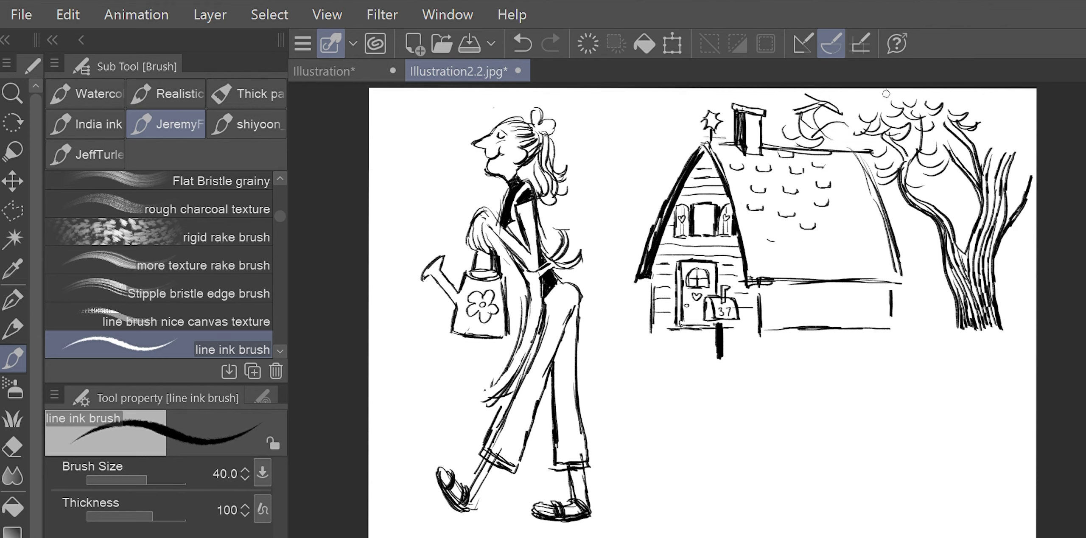
# Step: Extend the scalloped foliage across the tree's crown and beneath its side limbs
pyautogui.moveTo(870, 97); pyautogui.dragTo(885, 102)
pyautogui.moveTo(975, 128)
pyautogui.mouseDown()
pyautogui.moveTo(996, 120)
pyautogui.moveTo(1019, 154)
pyautogui.mouseUp()
pyautogui.moveTo(937, 192); pyautogui.dragTo(962, 197)
pyautogui.moveTo(895, 200); pyautogui.dragTo(914, 206)
pyautogui.moveTo(1011, 184); pyautogui.dragTo(1027, 176)
pyautogui.moveTo(959, 321); pyautogui.dragTo(954, 333)
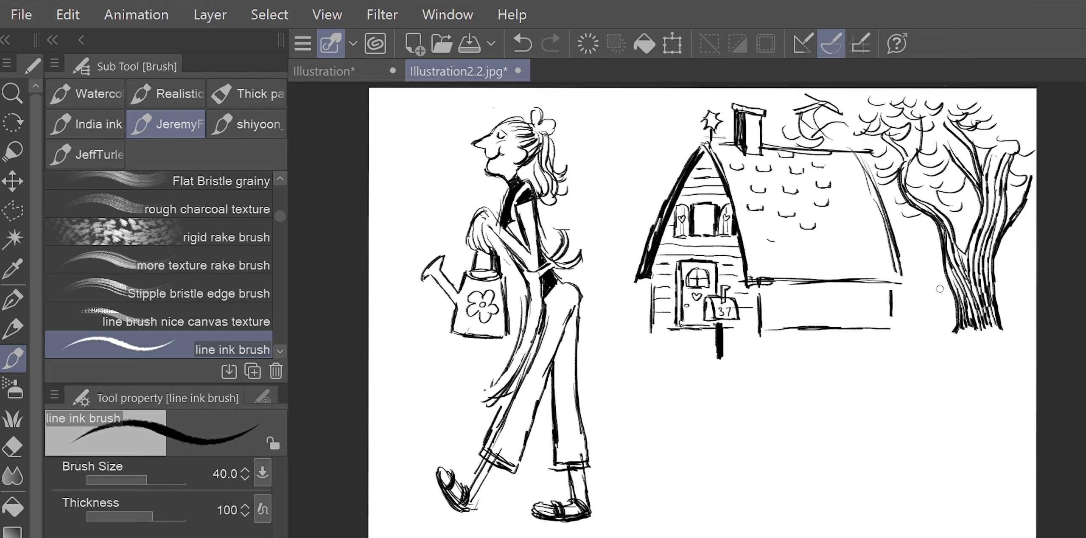
# Step: Draw leafy bushes and small dark flowers along the base of the cottage's side wall
pyautogui.moveTo(790, 327); pyautogui.dragTo(819, 302)
pyautogui.moveTo(808, 327); pyautogui.dragTo(842, 297)
pyautogui.moveTo(761, 335); pyautogui.dragTo(779, 307)
pyautogui.moveTo(776, 305)
pyautogui.mouseDown()
pyautogui.moveTo(801, 292)
pyautogui.moveTo(853, 301)
pyautogui.mouseUp()
pyautogui.moveTo(857, 305); pyautogui.dragTo(875, 297)
pyautogui.moveTo(872, 310); pyautogui.dragTo(877, 322)
pyautogui.moveTo(811, 292); pyautogui.dragTo(815, 298)
pyautogui.moveTo(857, 290); pyautogui.dragTo(861, 298)
pyautogui.moveTo(895, 317)
pyautogui.mouseDown()
pyautogui.moveTo(912, 304)
pyautogui.moveTo(919, 319)
pyautogui.mouseUp()
pyautogui.moveTo(880, 329); pyautogui.dragTo(916, 327)
pyautogui.moveTo(746, 335); pyautogui.dragTo(764, 308)
pyautogui.moveTo(756, 306); pyautogui.dragTo(773, 301)
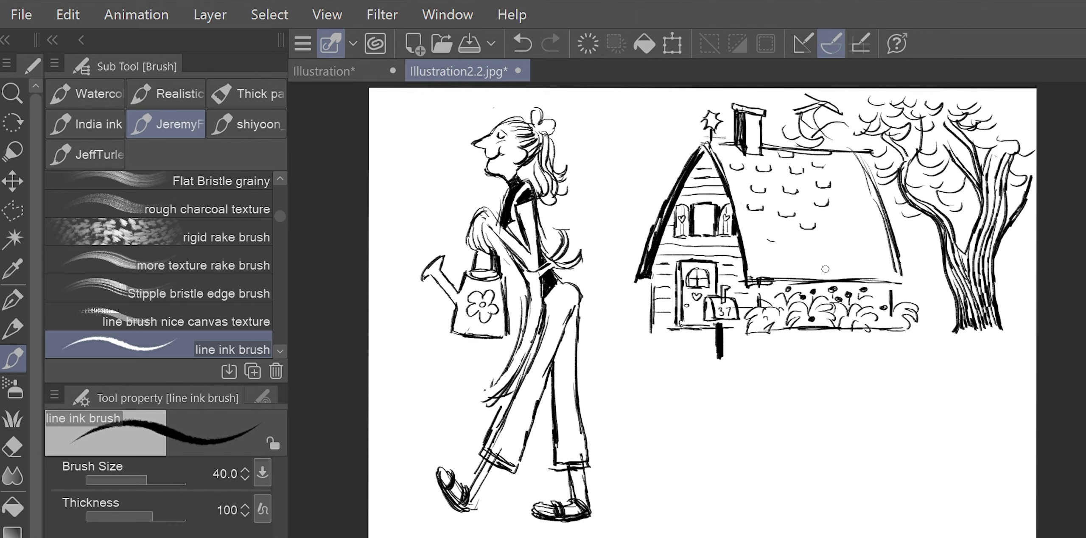
pyautogui.moveTo(701, 400); pyautogui.dragTo(721, 428)
pyautogui.moveTo(717, 394)
pyautogui.mouseDown()
pyautogui.moveTo(738, 423)
pyautogui.moveTo(695, 384)
pyautogui.mouseUp()
pyautogui.moveTo(687, 384); pyautogui.dragTo(704, 433)
pyautogui.hotkey('ctrl', 'z')
pyautogui.hotkey('ctrl', 'z')
pyautogui.hotkey('ctrl', 'z')
pyautogui.hotkey('ctrl', 'z')
pyautogui.hotkey('ctrl', 'z')
# Step: Add more small curved shingle marks across the lower part of the cottage roof
pyautogui.moveTo(830, 239); pyautogui.dragTo(846, 243)
pyautogui.moveTo(782, 233); pyautogui.dragTo(793, 236)
pyautogui.moveTo(782, 253); pyautogui.dragTo(796, 257)
pyautogui.moveTo(877, 258); pyautogui.dragTo(860, 258)
pyautogui.hotkey('ctrl', 'z')
# Step: Try a round face with ears, dotted eyes and a small smile below the cottage
pyautogui.moveTo(719, 442)
pyautogui.mouseDown()
pyautogui.moveTo(796, 452)
pyautogui.moveTo(732, 460)
pyautogui.mouseUp()
pyautogui.moveTo(792, 435); pyautogui.dragTo(784, 457)
pyautogui.moveTo(741, 467); pyautogui.dragTo(764, 475)
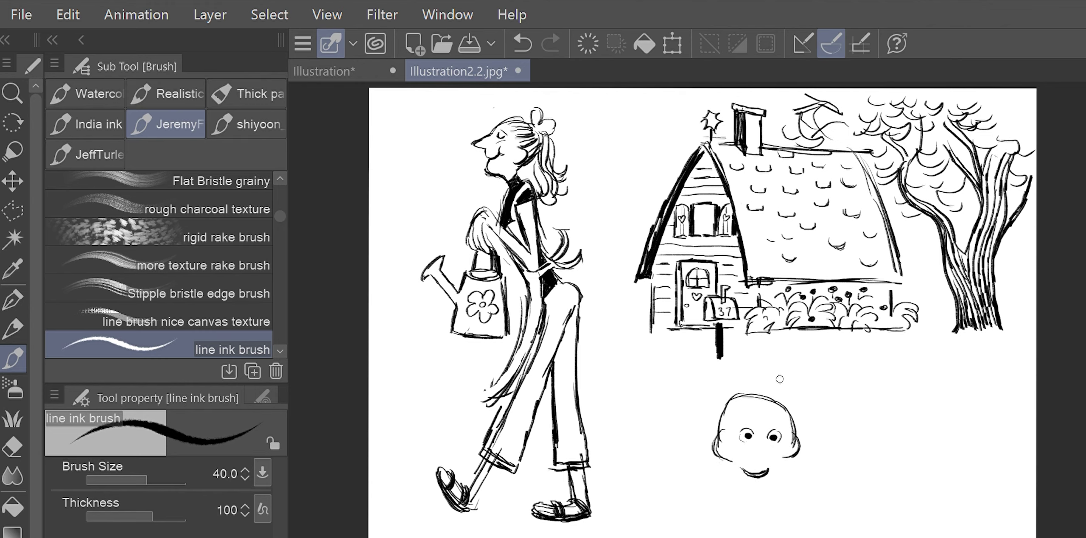
pyautogui.hotkey('ctrl', 'z')
pyautogui.click(773, 438)
pyautogui.hotkey('ctrl', 'z')
# Step: Try different nose, mouth and jaw strokes on the round face, undoing each attempt
pyautogui.moveTo(741, 425)
pyautogui.mouseDown()
pyautogui.moveTo(754, 425)
pyautogui.moveTo(745, 424)
pyautogui.moveTo(766, 452)
pyautogui.moveTo(752, 471)
pyautogui.mouseUp()
pyautogui.hotkey('ctrl', 'z')
pyautogui.hotkey('ctrl', 'z')
pyautogui.hotkey('ctrl', 'z')
pyautogui.moveTo(759, 463); pyautogui.dragTo(762, 472)
pyautogui.hotkey('ctrl', 'z')
pyautogui.hotkey('ctrl', 'z')
pyautogui.hotkey('ctrl', 'z')
pyautogui.hotkey('ctrl', 'z')
pyautogui.hotkey('ctrl', 'z')
pyautogui.moveTo(751, 411)
pyautogui.mouseDown()
pyautogui.moveTo(767, 411)
pyautogui.moveTo(770, 453)
pyautogui.moveTo(738, 472)
pyautogui.mouseUp()
pyautogui.hotkey('ctrl', 'z')
pyautogui.hotkey('ctrl', 'z')
pyautogui.hotkey('ctrl', 'z')
pyautogui.hotkey('ctrl', 'z')
pyautogui.press('c')
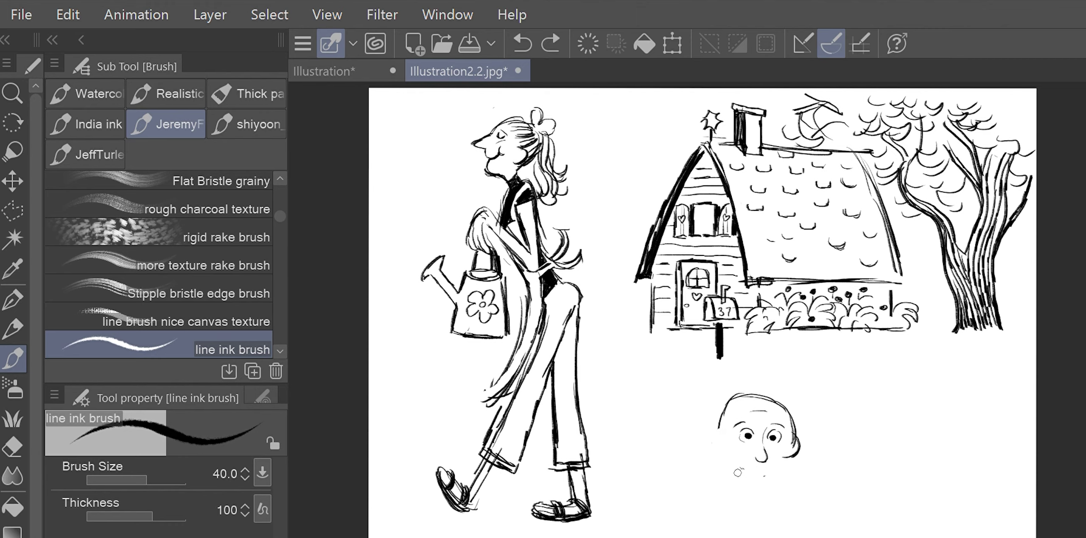
# Step: Try new side and brow strokes on the face, and undo the strokes of the old head
pyautogui.hotkey('ctrl', 'z')
pyautogui.hotkey('ctrl', 'z')
pyautogui.moveTo(726, 440); pyautogui.dragTo(727, 462)
pyautogui.moveTo(789, 439); pyautogui.dragTo(792, 462)
pyautogui.moveTo(736, 443); pyautogui.dragTo(758, 436)
pyautogui.moveTo(766, 435)
pyautogui.mouseDown()
pyautogui.moveTo(774, 445)
pyautogui.moveTo(759, 461)
pyautogui.moveTo(734, 402)
pyautogui.mouseUp()
pyautogui.hotkey('ctrl', 'z')
pyautogui.hotkey('ctrl', 'z')
pyautogui.hotkey('ctrl', 'z')
pyautogui.hotkey('ctrl', 'z')
# Step: Draw a new woman's head with swept-back hair, curls at both sides and a face tapering to the neck
pyautogui.moveTo(721, 437); pyautogui.dragTo(756, 392)
pyautogui.moveTo(738, 396); pyautogui.dragTo(803, 430)
pyautogui.moveTo(715, 433)
pyautogui.mouseDown()
pyautogui.moveTo(696, 478)
pyautogui.moveTo(683, 450)
pyautogui.mouseUp()
pyautogui.moveTo(799, 432); pyautogui.dragTo(820, 464)
pyautogui.moveTo(720, 452); pyautogui.dragTo(742, 488)
pyautogui.moveTo(792, 453); pyautogui.dragTo(767, 507)
pyautogui.moveTo(737, 484); pyautogui.dragTo(747, 509)
pyautogui.moveTo(717, 472); pyautogui.dragTo(739, 494)
pyautogui.moveTo(786, 464); pyautogui.dragTo(805, 488)
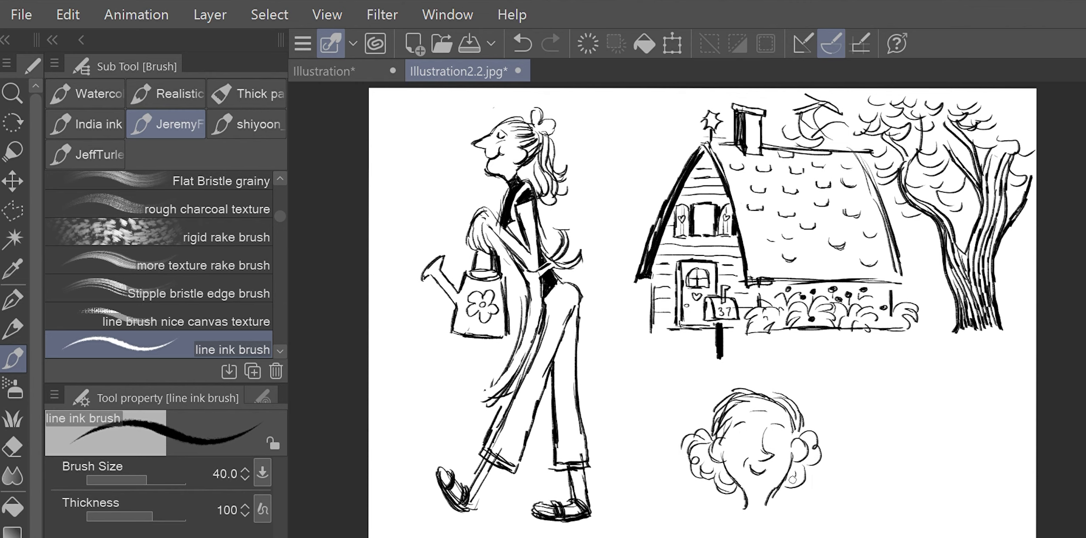
# Step: Widen the hair with more loose curls on both sides of the face
pyautogui.moveTo(808, 435); pyautogui.dragTo(828, 484)
pyautogui.moveTo(810, 479); pyautogui.dragTo(776, 499)
pyautogui.moveTo(698, 424); pyautogui.dragTo(679, 492)
pyautogui.moveTo(690, 445); pyautogui.dragTo(669, 461)
pyautogui.moveTo(736, 437); pyautogui.dragTo(757, 438)
pyautogui.hotkey('ctrl', 'z')
pyautogui.hotkey('ctrl', 'z')
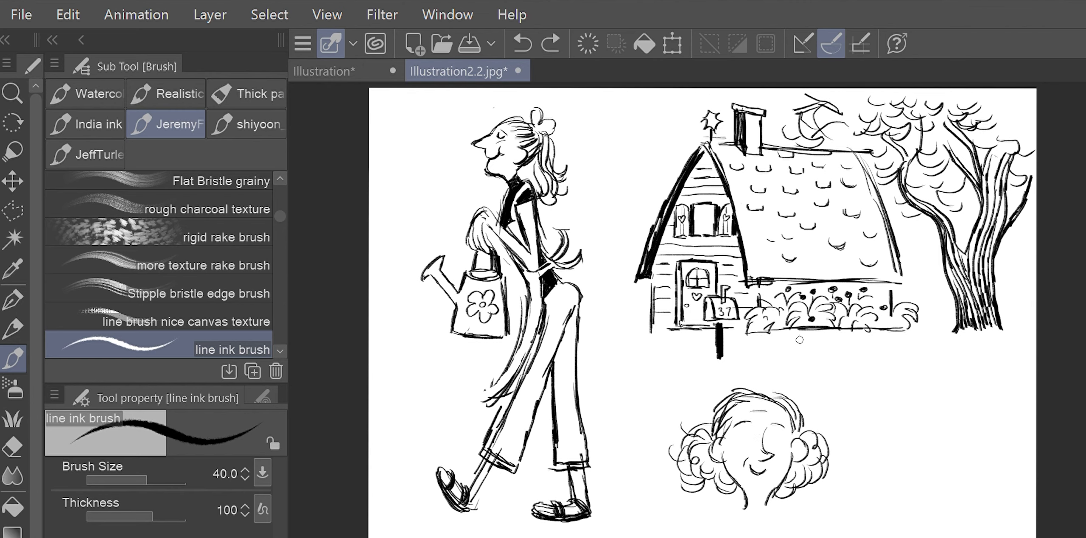
# Step: Refine the short neck lines and draw the round eyes on the woman's face
pyautogui.moveTo(784, 482); pyautogui.dragTo(769, 514)
pyautogui.moveTo(743, 493); pyautogui.dragTo(735, 514)
pyautogui.hotkey('ctrl', 'z')
pyautogui.moveTo(755, 434)
pyautogui.mouseDown()
pyautogui.moveTo(751, 445)
pyautogui.moveTo(770, 445)
pyautogui.mouseUp()
pyautogui.hotkey('ctrl', 'z')
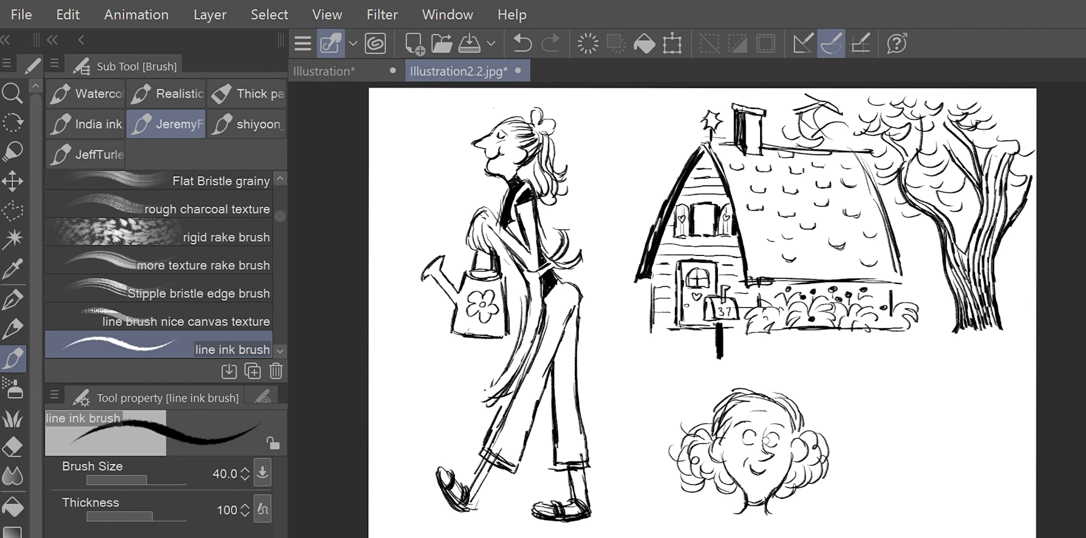
# Step: Remove the hair on top of the head and draw a rounded hat with a wide curved brim
pyautogui.moveTo(736, 393); pyautogui.dragTo(785, 424)
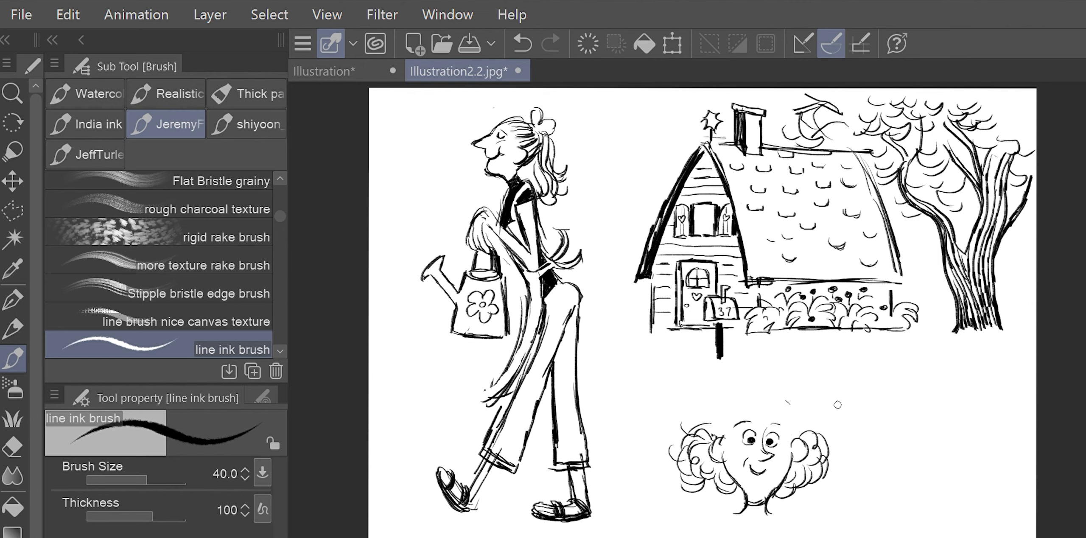
pyautogui.moveTo(677, 435)
pyautogui.mouseDown()
pyautogui.moveTo(813, 426)
pyautogui.moveTo(841, 437)
pyautogui.mouseUp()
pyautogui.moveTo(719, 409); pyautogui.dragTo(799, 412)
pyautogui.moveTo(715, 413); pyautogui.dragTo(675, 436)
pyautogui.hotkey('ctrl', 'z')
pyautogui.moveTo(715, 414); pyautogui.dragTo(673, 437)
pyautogui.hotkey('ctrl', 'z')
pyautogui.moveTo(807, 421); pyautogui.dragTo(844, 432)
# Step: Lasso the hatted head, move it up and to the right below the flower bed, and deselect it
pyautogui.click(13, 211)
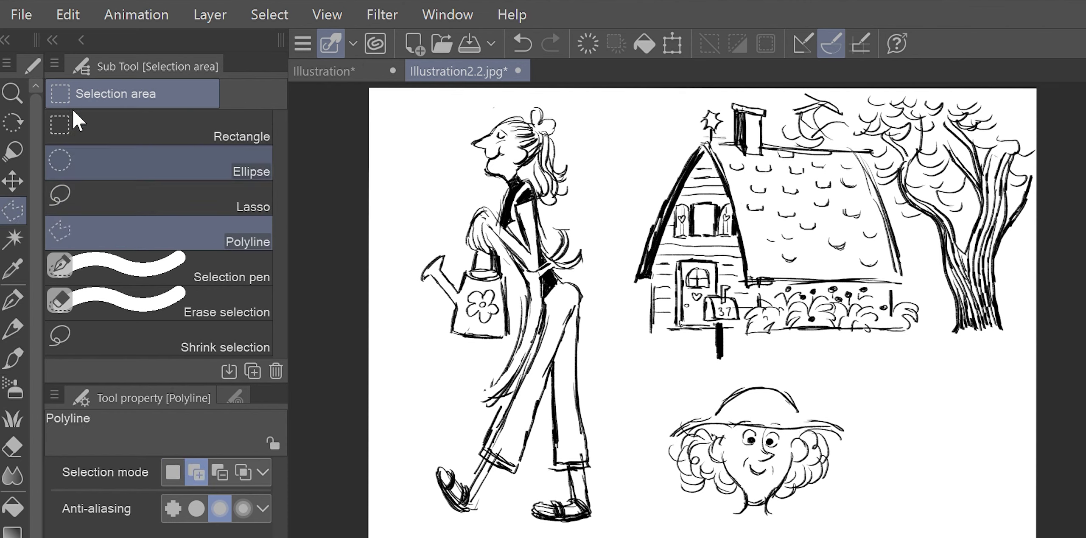
pyautogui.click(93, 198)
pyautogui.moveTo(662, 382); pyautogui.dragTo(656, 388)
pyautogui.hotkey('ctrl', 't')
pyautogui.moveTo(760, 450); pyautogui.dragTo(814, 398)
pyautogui.press('Return')
pyautogui.hotkey('ctrl', 'd')
# Step: Ink a dark collar at the neck and add curved texture lines to the hat's crown with the line ink brush
pyautogui.click(13, 359)
pyautogui.moveTo(802, 454)
pyautogui.mouseDown()
pyautogui.moveTo(798, 463)
pyautogui.moveTo(821, 459)
pyautogui.mouseUp()
pyautogui.moveTo(796, 386)
pyautogui.mouseDown()
pyautogui.moveTo(812, 383)
pyautogui.moveTo(815, 351)
pyautogui.moveTo(838, 356)
pyautogui.mouseUp()
pyautogui.hotkey('ctrl', 'z')
pyautogui.moveTo(792, 348); pyautogui.dragTo(839, 351)
pyautogui.moveTo(783, 367)
pyautogui.mouseDown()
pyautogui.moveTo(844, 366)
pyautogui.moveTo(805, 387)
pyautogui.mouseUp()
pyautogui.hotkey('ctrl', 'z')
# Step: Rework both eyes into a half-closed look with heavy upper lids, alternating between the two drawing colors
pyautogui.press('x')
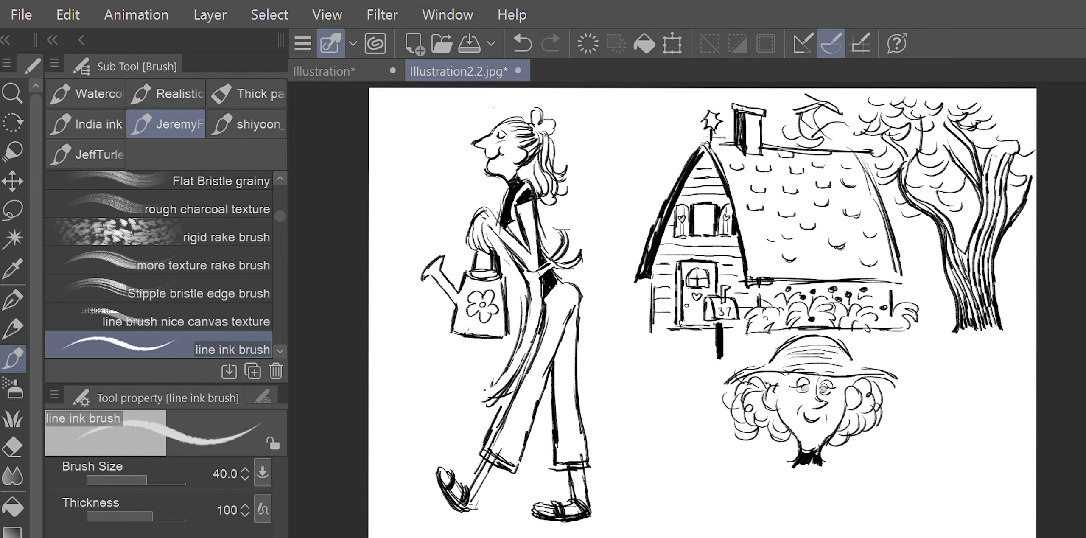
pyautogui.click(825, 388)
pyautogui.press('x')
pyautogui.press('x')
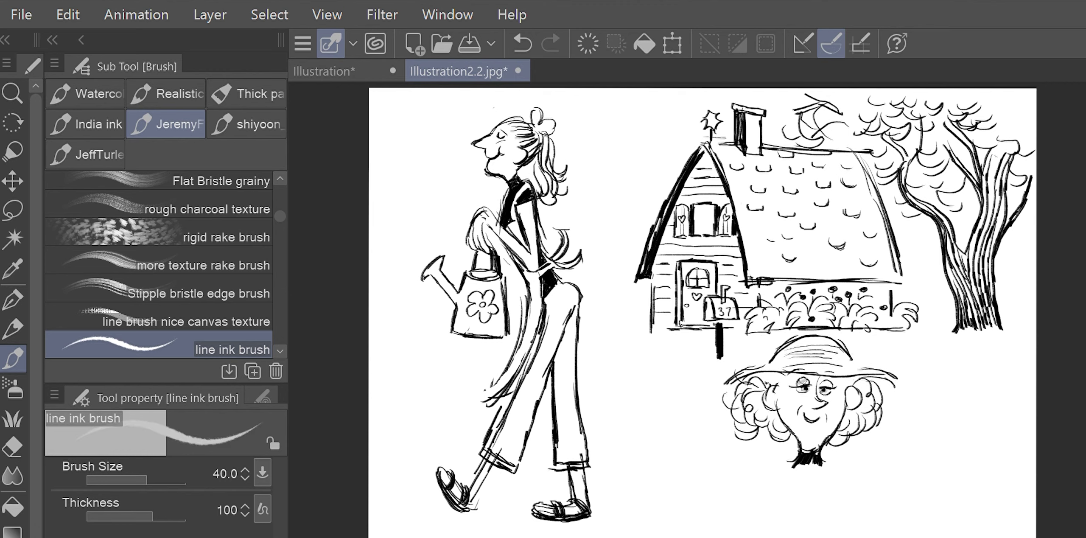
pyautogui.press('x')
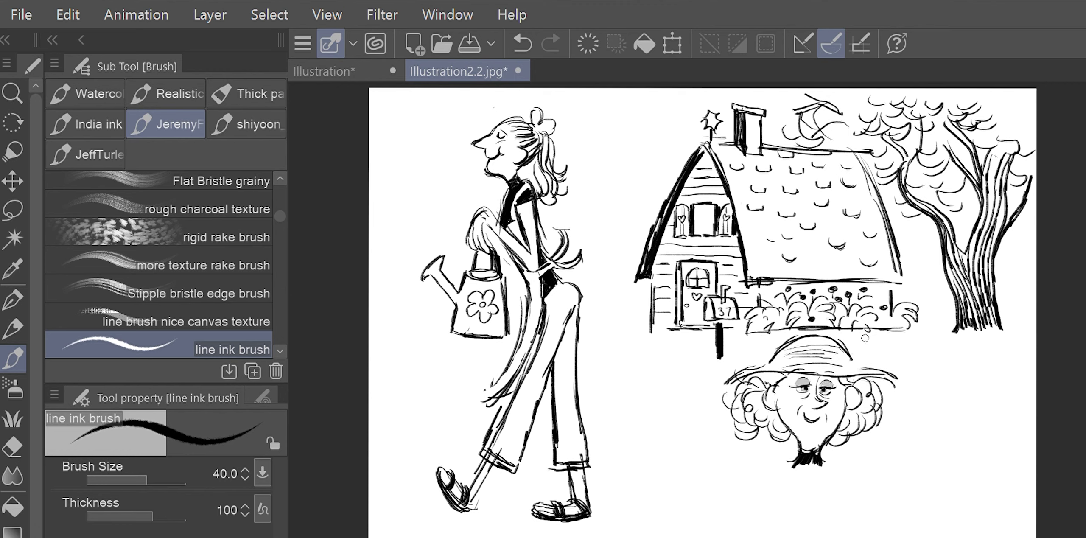
# Step: Undo the grey shading on the eyelids
pyautogui.hotkey('ctrl', 'z')
pyautogui.hotkey('ctrl', 'z')
pyautogui.hotkey('ctrl', 'z')
pyautogui.hotkey('ctrl', 'z')
pyautogui.hotkey('ctrl', 'z')
pyautogui.hotkey('ctrl', 'z')
pyautogui.hotkey('ctrl', 'z')
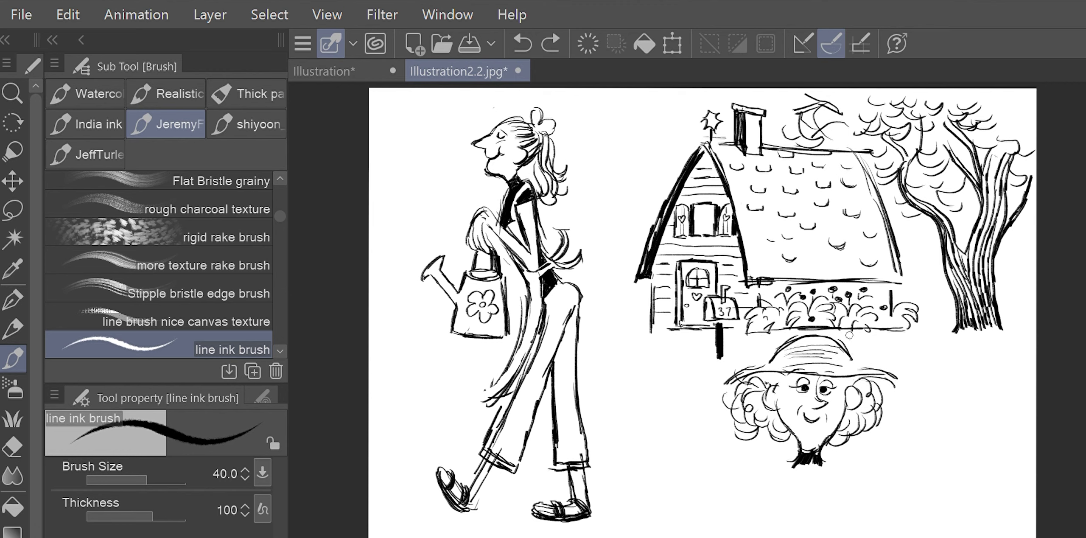
# Step: Add short strokes around the eyes and to the hair beneath the hat brim
pyautogui.moveTo(840, 377); pyautogui.dragTo(845, 394)
pyautogui.moveTo(843, 378); pyautogui.dragTo(855, 387)
pyautogui.moveTo(789, 375)
pyautogui.mouseDown()
pyautogui.moveTo(769, 383)
pyautogui.moveTo(806, 389)
pyautogui.mouseUp()
pyautogui.moveTo(833, 383); pyautogui.dragTo(826, 395)
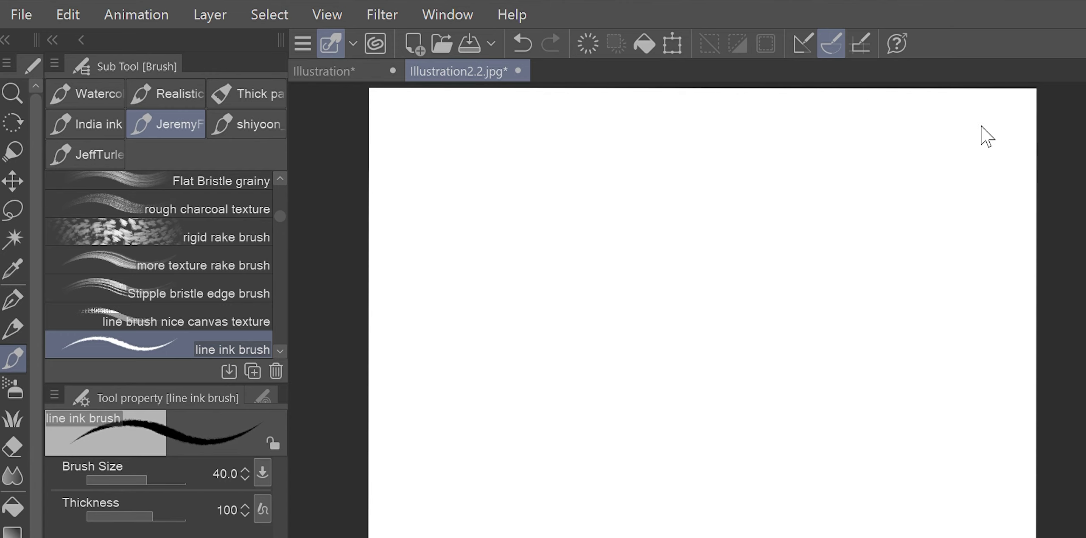
# Step: Ink arching leaves over a round pot and add curved contour strokes inside the pot
pyautogui.moveTo(452, 272)
pyautogui.mouseDown()
pyautogui.moveTo(500, 278)
pyautogui.moveTo(435, 258)
pyautogui.moveTo(475, 270)
pyautogui.moveTo(434, 247)
pyautogui.mouseUp()
pyautogui.moveTo(471, 258)
pyautogui.mouseDown()
pyautogui.moveTo(484, 223)
pyautogui.moveTo(504, 244)
pyautogui.mouseUp()
pyautogui.moveTo(488, 270); pyautogui.dragTo(475, 295)
pyautogui.moveTo(478, 266); pyautogui.dragTo(494, 292)
# Step: Ink a straight-sided pot with a dark opening beside the round pot and scatter small berry circles above it
pyautogui.moveTo(398, 273); pyautogui.dragTo(400, 309)
pyautogui.moveTo(397, 306); pyautogui.dragTo(435, 305)
pyautogui.moveTo(433, 271); pyautogui.dragTo(392, 263)
pyautogui.moveTo(408, 244); pyautogui.dragTo(443, 229)
pyautogui.moveTo(426, 221); pyautogui.dragTo(420, 210)
pyautogui.moveTo(446, 220); pyautogui.dragTo(455, 212)
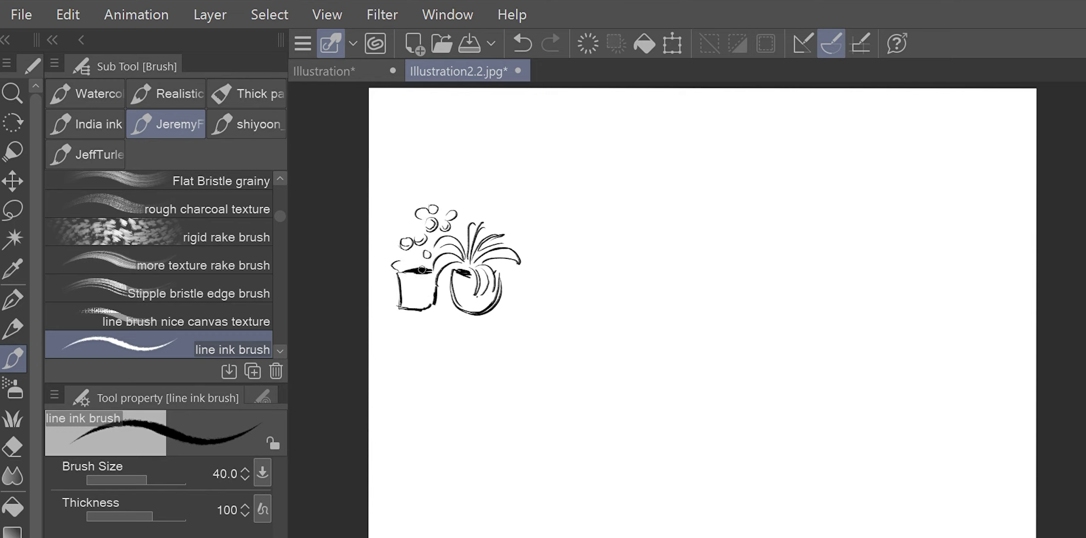
# Step: Add upright stems topped with small circles to the straight-sided pot and reinforce the pot's edge
pyautogui.moveTo(421, 268); pyautogui.dragTo(435, 233)
pyautogui.moveTo(408, 235); pyautogui.dragTo(402, 205)
pyautogui.moveTo(418, 234); pyautogui.dragTo(412, 199)
pyautogui.moveTo(398, 238); pyautogui.dragTo(401, 264)
pyautogui.moveTo(437, 280); pyautogui.dragTo(415, 311)
# Step: Draw two tall stalks with short pointed leaves rising from the round pot
pyautogui.moveTo(441, 186)
pyautogui.mouseDown()
pyautogui.moveTo(458, 206)
pyautogui.moveTo(475, 183)
pyautogui.mouseUp()
pyautogui.moveTo(466, 196); pyautogui.dragTo(476, 219)
pyautogui.moveTo(479, 204)
pyautogui.mouseDown()
pyautogui.moveTo(494, 195)
pyautogui.moveTo(500, 214)
pyautogui.mouseUp()
pyautogui.moveTo(475, 218); pyautogui.dragTo(455, 229)
pyautogui.moveTo(436, 193); pyautogui.dragTo(456, 203)
pyautogui.moveTo(461, 208); pyautogui.dragTo(475, 200)
pyautogui.moveTo(458, 191); pyautogui.dragTo(445, 162)
pyautogui.moveTo(469, 169); pyautogui.dragTo(458, 175)
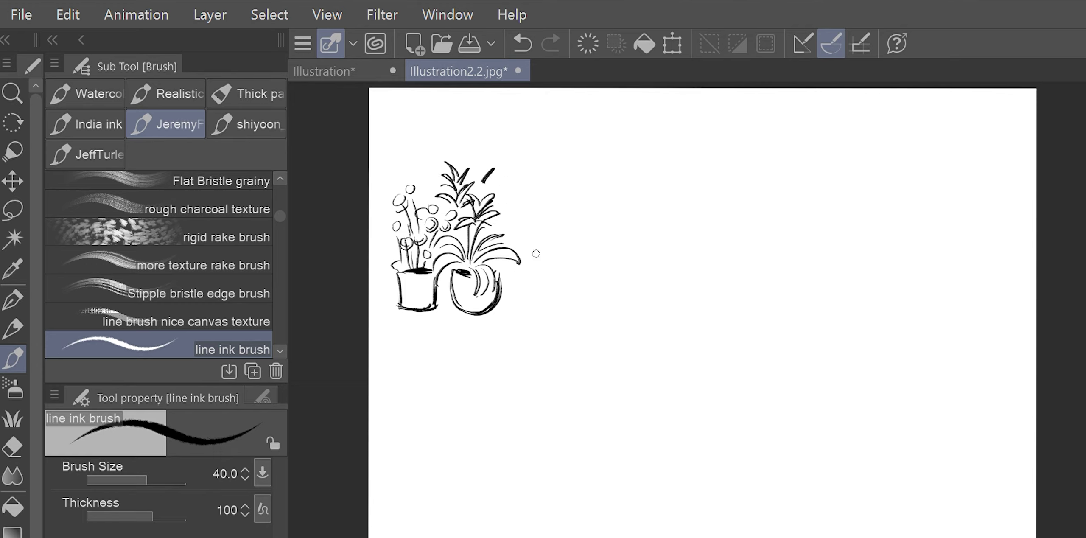
# Step: Ink a squat round vase and a long-necked bottle vase side by side next to the round pot
pyautogui.moveTo(526, 255)
pyautogui.mouseDown()
pyautogui.moveTo(530, 305)
pyautogui.moveTo(542, 255)
pyautogui.mouseUp()
pyautogui.moveTo(543, 255)
pyautogui.mouseDown()
pyautogui.moveTo(548, 303)
pyautogui.moveTo(542, 254)
pyautogui.mouseUp()
pyautogui.moveTo(565, 225)
pyautogui.mouseDown()
pyautogui.moveTo(553, 289)
pyautogui.moveTo(587, 293)
pyautogui.mouseUp()
pyautogui.moveTo(554, 293); pyautogui.dragTo(584, 288)
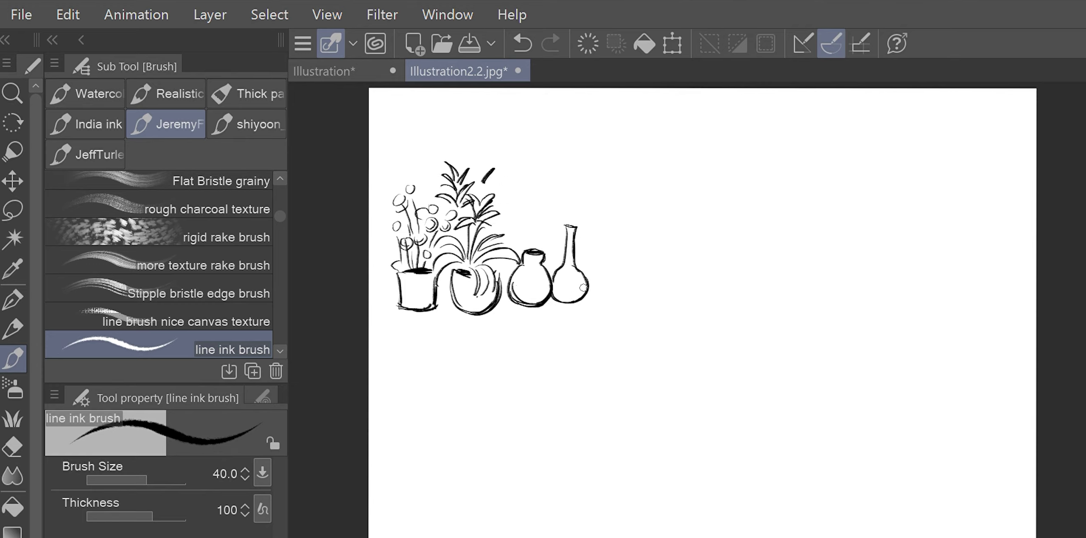
pyautogui.moveTo(576, 229); pyautogui.dragTo(587, 297)
# Step: Outline a cylindrical hanging pot with a hanger loop near the canvas's upper edge
pyautogui.moveTo(635, 129); pyautogui.dragTo(637, 166)
pyautogui.moveTo(600, 128); pyautogui.dragTo(598, 167)
pyautogui.moveTo(598, 167); pyautogui.dragTo(637, 166)
pyautogui.moveTo(601, 104); pyautogui.dragTo(599, 129)
pyautogui.moveTo(603, 100); pyautogui.dragTo(639, 123)
# Step: Add berry sprigs to the squat vase and curved bands across its body
pyautogui.moveTo(547, 242); pyautogui.dragTo(530, 212)
pyautogui.moveTo(526, 251)
pyautogui.mouseDown()
pyautogui.moveTo(510, 215)
pyautogui.moveTo(560, 225)
pyautogui.mouseUp()
pyautogui.moveTo(523, 260); pyautogui.dragTo(544, 260)
pyautogui.moveTo(511, 279); pyautogui.dragTo(544, 278)
pyautogui.moveTo(513, 288); pyautogui.dragTo(536, 290)
# Step: Draw stems with long pointed leaves rising from the long-necked vase
pyautogui.moveTo(567, 227); pyautogui.dragTo(578, 191)
pyautogui.moveTo(575, 223)
pyautogui.mouseDown()
pyautogui.moveTo(594, 214)
pyautogui.moveTo(590, 174)
pyautogui.moveTo(551, 170)
pyautogui.mouseUp()
pyautogui.moveTo(583, 162); pyautogui.dragTo(573, 189)
# Step: Fill the hanging pot with drooping leaves and small berry clusters spreading to both sides
pyautogui.moveTo(598, 119); pyautogui.dragTo(571, 152)
pyautogui.moveTo(612, 127)
pyautogui.mouseDown()
pyautogui.moveTo(611, 157)
pyautogui.moveTo(646, 156)
pyautogui.mouseUp()
pyautogui.moveTo(630, 124); pyautogui.dragTo(654, 142)
pyautogui.moveTo(627, 119); pyautogui.dragTo(667, 143)
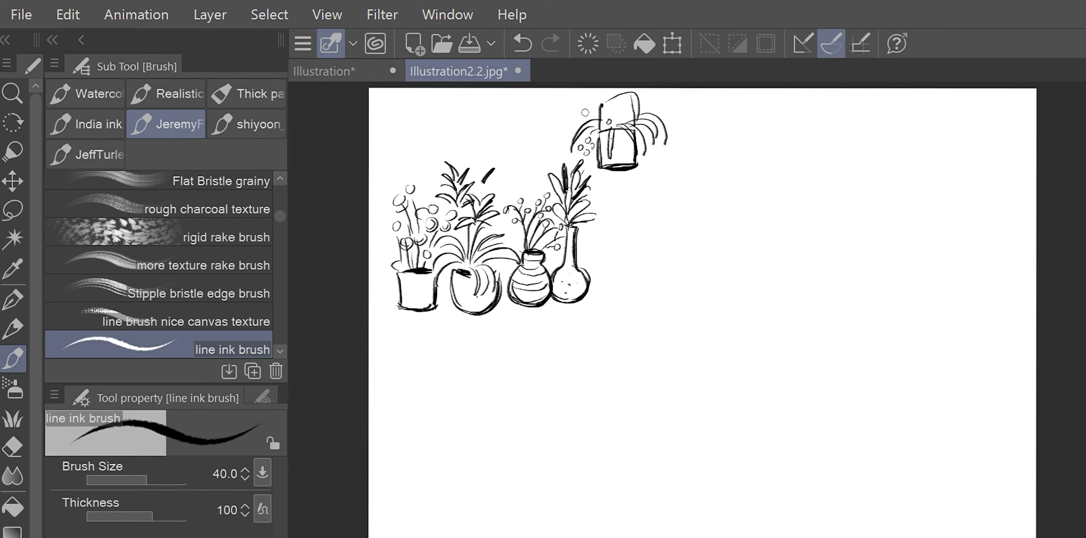
pyautogui.moveTo(597, 104); pyautogui.dragTo(583, 105)
pyautogui.moveTo(578, 106); pyautogui.dragTo(628, 158)
pyautogui.moveTo(644, 108); pyautogui.dragTo(675, 127)
pyautogui.moveTo(680, 122); pyautogui.dragTo(683, 126)
pyautogui.moveTo(641, 126); pyautogui.dragTo(653, 152)
pyautogui.moveTo(653, 129); pyautogui.dragTo(662, 149)
pyautogui.moveTo(638, 136); pyautogui.dragTo(640, 157)
pyautogui.moveTo(635, 121); pyautogui.dragTo(635, 101)
pyautogui.moveTo(589, 127); pyautogui.dragTo(556, 115)
pyautogui.moveTo(639, 104); pyautogui.dragTo(667, 95)
# Step: Ink a round bowl beneath the hanging pot and fill it with upright stems topped with small shapes
pyautogui.moveTo(615, 240)
pyautogui.mouseDown()
pyautogui.moveTo(651, 244)
pyautogui.moveTo(626, 282)
pyautogui.mouseUp()
pyautogui.moveTo(626, 283); pyautogui.dragTo(654, 246)
pyautogui.moveTo(611, 218); pyautogui.dragTo(612, 250)
pyautogui.moveTo(618, 217); pyautogui.dragTo(620, 251)
pyautogui.moveTo(632, 216); pyautogui.dragTo(633, 254)
pyautogui.moveTo(649, 218); pyautogui.dragTo(650, 253)
pyautogui.moveTo(655, 219); pyautogui.dragTo(653, 250)
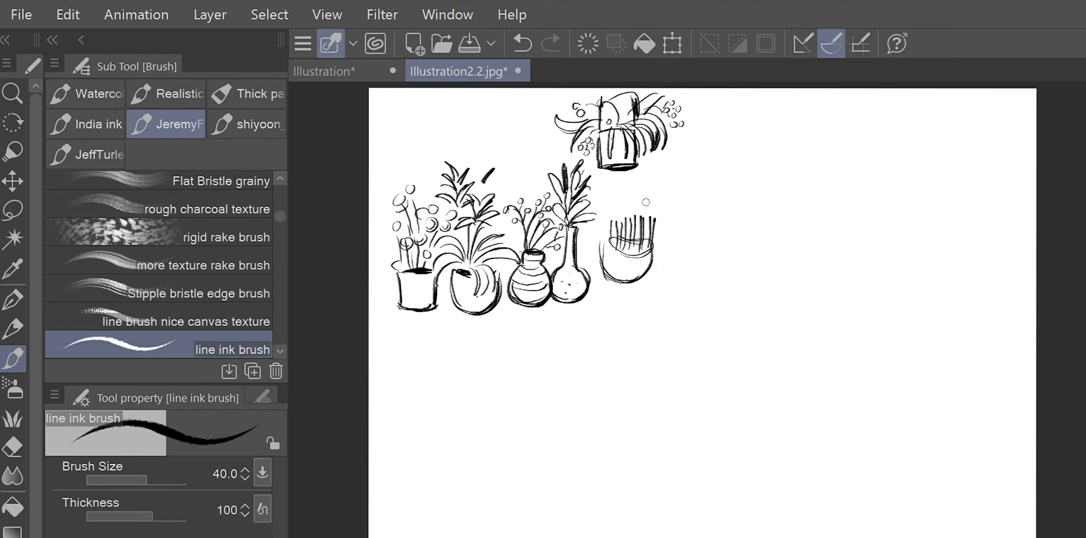
pyautogui.moveTo(609, 215); pyautogui.dragTo(614, 219)
pyautogui.moveTo(618, 214); pyautogui.dragTo(635, 205)
pyautogui.moveTo(638, 213); pyautogui.dragTo(642, 216)
# Step: Draw a cluster of large pointed leaves on a stem behind the squat vase
pyautogui.moveTo(493, 164)
pyautogui.mouseDown()
pyautogui.moveTo(514, 191)
pyautogui.moveTo(508, 123)
pyautogui.mouseUp()
pyautogui.moveTo(477, 131); pyautogui.dragTo(514, 200)
pyautogui.moveTo(519, 196); pyautogui.dragTo(550, 140)
pyautogui.moveTo(550, 140); pyautogui.dragTo(520, 199)
pyautogui.moveTo(527, 113); pyautogui.dragTo(521, 176)
pyautogui.moveTo(547, 141); pyautogui.dragTo(522, 190)
pyautogui.moveTo(496, 143); pyautogui.dragTo(508, 124)
# Step: Add dark slanted buds on both sides of the bowl plant
pyautogui.moveTo(643, 245); pyautogui.dragTo(673, 230)
pyautogui.moveTo(594, 218); pyautogui.dragTo(611, 243)
# Step: Draw spreading foliage of rounded leaves and small circles above the tall banded vase
pyautogui.moveTo(690, 169); pyautogui.dragTo(688, 177)
pyautogui.moveTo(664, 157)
pyautogui.mouseDown()
pyautogui.moveTo(692, 160)
pyautogui.moveTo(703, 176)
pyautogui.mouseUp()
pyautogui.moveTo(679, 140); pyautogui.dragTo(723, 167)
pyautogui.moveTo(707, 139); pyautogui.dragTo(707, 138)
pyautogui.moveTo(649, 179); pyautogui.dragTo(652, 177)
pyautogui.moveTo(696, 124); pyautogui.dragTo(703, 124)
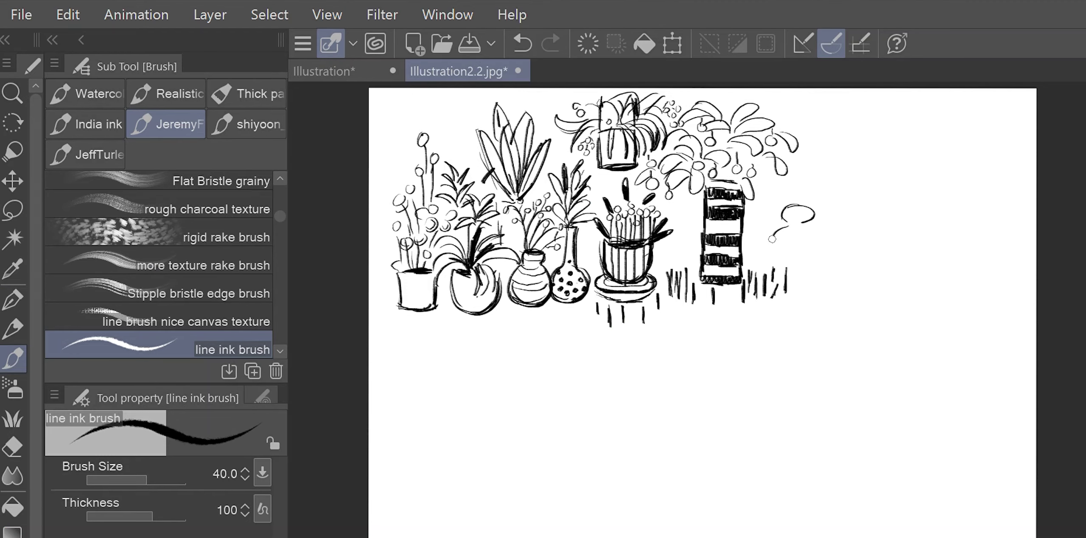
# Step: Outline a curvy pedestal vase beside the banded vase and add short vertical strokes between them
pyautogui.moveTo(789, 225); pyautogui.dragTo(811, 250)
pyautogui.moveTo(798, 200); pyautogui.dragTo(789, 284)
pyautogui.moveTo(749, 238); pyautogui.dragTo(759, 265)
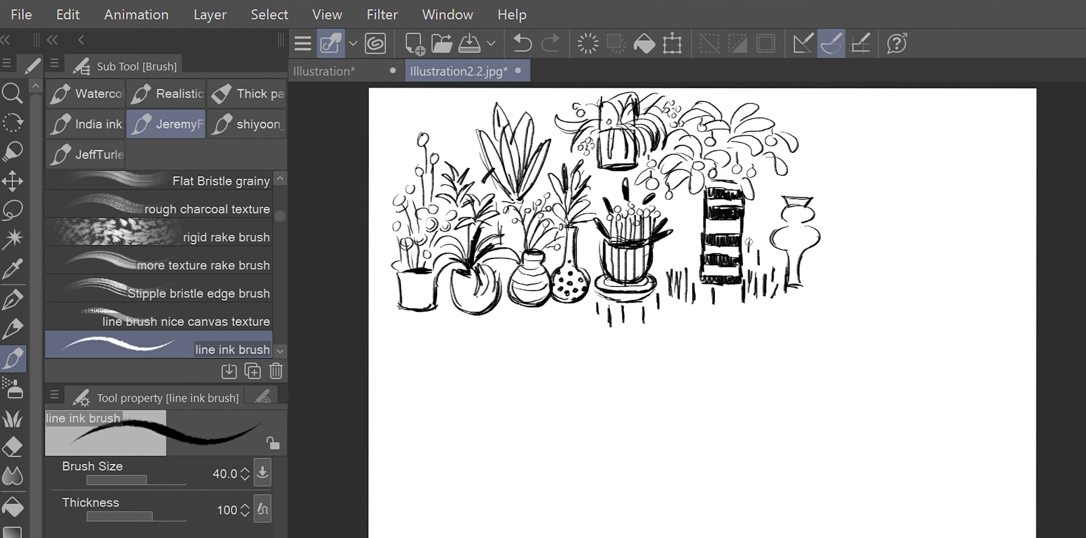
# Step: Fill the curvy vase with stems carrying open petaled flowers
pyautogui.moveTo(800, 159); pyautogui.dragTo(803, 143)
pyautogui.moveTo(802, 158); pyautogui.dragTo(824, 149)
pyautogui.moveTo(822, 165); pyautogui.dragTo(834, 176)
pyautogui.moveTo(834, 142); pyautogui.dragTo(840, 156)
pyautogui.moveTo(834, 142); pyautogui.dragTo(800, 116)
pyautogui.moveTo(822, 192)
pyautogui.mouseDown()
pyautogui.moveTo(832, 187)
pyautogui.moveTo(812, 204)
pyautogui.moveTo(798, 195)
pyautogui.mouseUp()
pyautogui.moveTo(790, 98)
pyautogui.mouseDown()
pyautogui.moveTo(785, 121)
pyautogui.moveTo(798, 130)
pyautogui.moveTo(783, 118)
pyautogui.mouseUp()
pyautogui.moveTo(787, 193)
pyautogui.mouseDown()
pyautogui.moveTo(760, 170)
pyautogui.moveTo(776, 163)
pyautogui.mouseUp()
# Step: Scatter short vertical dashes around the bases of the curvy vase and the banded vase
pyautogui.moveTo(814, 263); pyautogui.dragTo(814, 290)
pyautogui.moveTo(821, 282); pyautogui.dragTo(821, 298)
pyautogui.moveTo(680, 237); pyautogui.dragTo(681, 262)
pyautogui.moveTo(693, 249); pyautogui.dragTo(693, 258)
pyautogui.moveTo(830, 272); pyautogui.dragTo(830, 291)
pyautogui.moveTo(843, 276); pyautogui.dragTo(843, 294)
# Step: Ink a tilted angular pot beside the curvy vase with broad leaves fanning out of its rim
pyautogui.moveTo(852, 232); pyautogui.dragTo(886, 217)
pyautogui.moveTo(875, 276)
pyautogui.mouseDown()
pyautogui.moveTo(891, 255)
pyautogui.moveTo(884, 220)
pyautogui.moveTo(854, 233)
pyautogui.moveTo(886, 215)
pyautogui.moveTo(838, 228)
pyautogui.moveTo(861, 264)
pyautogui.mouseUp()
pyautogui.moveTo(866, 216); pyautogui.dragTo(909, 186)
pyautogui.moveTo(913, 212)
pyautogui.mouseDown()
pyautogui.moveTo(872, 215)
pyautogui.moveTo(887, 250)
pyautogui.mouseUp()
pyautogui.moveTo(869, 208); pyautogui.dragTo(888, 177)
pyautogui.moveTo(885, 223)
pyautogui.mouseDown()
pyautogui.moveTo(865, 245)
pyautogui.moveTo(855, 225)
pyautogui.mouseUp()
# Step: Add tall stems with dark dotted heads and radiating dashes above the tilted pot
pyautogui.moveTo(855, 208)
pyautogui.mouseDown()
pyautogui.moveTo(857, 183)
pyautogui.moveTo(883, 161)
pyautogui.mouseUp()
pyautogui.moveTo(887, 184)
pyautogui.mouseDown()
pyautogui.moveTo(908, 170)
pyautogui.moveTo(870, 132)
pyautogui.mouseUp()
pyautogui.moveTo(883, 174)
pyautogui.mouseDown()
pyautogui.moveTo(900, 144)
pyautogui.moveTo(892, 128)
pyautogui.mouseUp()
pyautogui.moveTo(899, 169)
pyautogui.mouseDown()
pyautogui.moveTo(916, 153)
pyautogui.moveTo(923, 173)
pyautogui.moveTo(926, 159)
pyautogui.mouseUp()
pyautogui.moveTo(927, 167); pyautogui.dragTo(934, 166)
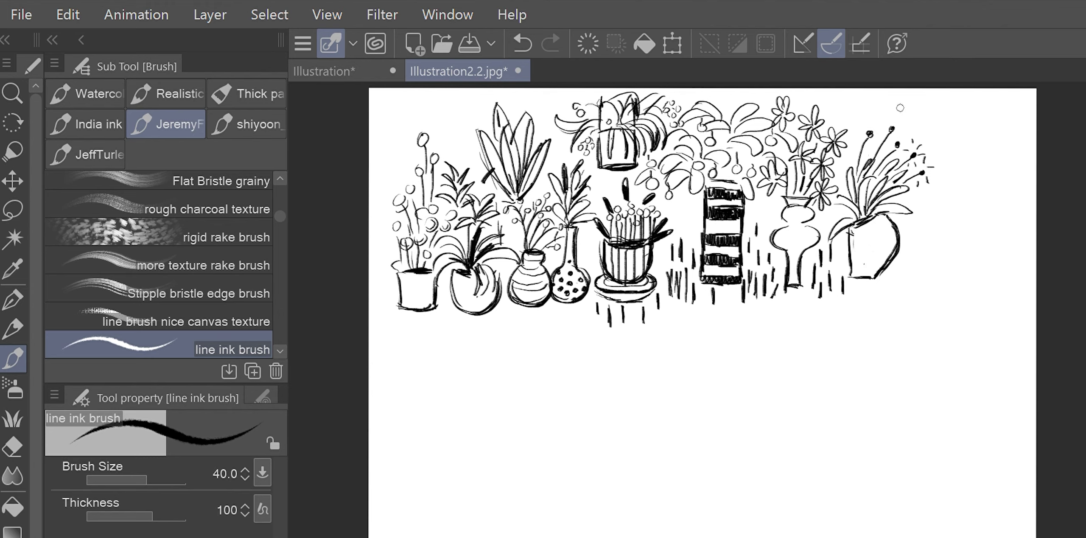
pyautogui.moveTo(898, 122); pyautogui.dragTo(903, 116)
pyautogui.moveTo(886, 123); pyautogui.dragTo(882, 120)
pyautogui.moveTo(901, 137); pyautogui.dragTo(855, 140)
pyautogui.moveTo(863, 128); pyautogui.dragTo(859, 121)
pyautogui.moveTo(874, 139); pyautogui.dragTo(879, 143)
# Step: Add vertical stripes to the tilted pot and outline a small round pot next to it
pyautogui.moveTo(858, 229); pyautogui.dragTo(864, 275)
pyautogui.moveTo(870, 220); pyautogui.dragTo(870, 274)
pyautogui.moveTo(877, 216)
pyautogui.mouseDown()
pyautogui.moveTo(877, 274)
pyautogui.moveTo(885, 268)
pyautogui.mouseUp()
pyautogui.moveTo(911, 245)
pyautogui.mouseDown()
pyautogui.moveTo(935, 245)
pyautogui.moveTo(906, 266)
pyautogui.mouseUp()
pyautogui.moveTo(926, 199)
pyautogui.mouseDown()
pyautogui.moveTo(910, 228)
pyautogui.moveTo(931, 235)
pyautogui.mouseUp()
pyautogui.moveTo(944, 218)
pyautogui.mouseDown()
pyautogui.moveTo(950, 190)
pyautogui.moveTo(929, 213)
pyautogui.moveTo(931, 229)
pyautogui.moveTo(920, 204)
pyautogui.moveTo(932, 225)
pyautogui.mouseUp()
pyautogui.hotkey('ctrl', 'z')
pyautogui.hotkey('ctrl', 'z')
pyautogui.hotkey('ctrl', 'z')
# Step: Fill the small round pot with stems, overlapping round blooms and small leaves, undoing one stray stroke
pyautogui.moveTo(923, 235); pyautogui.dragTo(931, 246)
pyautogui.moveTo(908, 236)
pyautogui.mouseDown()
pyautogui.moveTo(899, 203)
pyautogui.moveTo(928, 190)
pyautogui.mouseUp()
pyautogui.moveTo(949, 175); pyautogui.dragTo(963, 166)
pyautogui.moveTo(963, 177)
pyautogui.mouseDown()
pyautogui.moveTo(973, 172)
pyautogui.moveTo(939, 162)
pyautogui.mouseUp()
pyautogui.moveTo(960, 228)
pyautogui.mouseDown()
pyautogui.moveTo(974, 225)
pyautogui.moveTo(973, 209)
pyautogui.mouseUp()
pyautogui.moveTo(942, 245); pyautogui.dragTo(961, 240)
pyautogui.moveTo(913, 238)
pyautogui.mouseDown()
pyautogui.moveTo(902, 236)
pyautogui.moveTo(925, 236)
pyautogui.mouseUp()
pyautogui.hotkey('ctrl', 'z')
pyautogui.moveTo(935, 196); pyautogui.dragTo(935, 240)
pyautogui.moveTo(945, 159); pyautogui.dragTo(943, 164)
pyautogui.moveTo(936, 245)
pyautogui.mouseDown()
pyautogui.moveTo(918, 248)
pyautogui.moveTo(936, 255)
pyautogui.mouseUp()
# Step: Add short ground dashes under the tilted and small pots and outline a narrow tall cup beside them
pyautogui.moveTo(881, 282); pyautogui.dragTo(892, 303)
pyautogui.moveTo(930, 285); pyautogui.dragTo(929, 303)
pyautogui.moveTo(962, 256); pyautogui.dragTo(974, 295)
pyautogui.moveTo(981, 214)
pyautogui.mouseDown()
pyautogui.moveTo(1000, 250)
pyautogui.moveTo(1001, 216)
pyautogui.mouseUp()
# Step: Draw drooping hanging foliage in the canvas's upper-right corner and undo the last stroke
pyautogui.moveTo(928, 123)
pyautogui.mouseDown()
pyautogui.moveTo(993, 100)
pyautogui.moveTo(1006, 130)
pyautogui.mouseUp()
pyautogui.moveTo(998, 135)
pyautogui.mouseDown()
pyautogui.moveTo(992, 155)
pyautogui.moveTo(1009, 161)
pyautogui.mouseUp()
pyautogui.moveTo(1003, 163)
pyautogui.mouseDown()
pyautogui.moveTo(996, 180)
pyautogui.moveTo(1024, 191)
pyautogui.mouseUp()
pyautogui.moveTo(1008, 180); pyautogui.dragTo(999, 196)
pyautogui.moveTo(1020, 105); pyautogui.dragTo(1018, 131)
pyautogui.moveTo(995, 130); pyautogui.dragTo(974, 168)
pyautogui.hotkey('ctrl', 'z')
# Step: Sketch an angular pot at the canvas's right edge and add short strokes to the hanging foliage above it
pyautogui.moveTo(1020, 195)
pyautogui.mouseDown()
pyautogui.moveTo(1019, 225)
pyautogui.moveTo(1032, 230)
pyautogui.mouseUp()
pyautogui.moveTo(1011, 230)
pyautogui.mouseDown()
pyautogui.moveTo(1008, 266)
pyautogui.moveTo(1030, 268)
pyautogui.mouseUp()
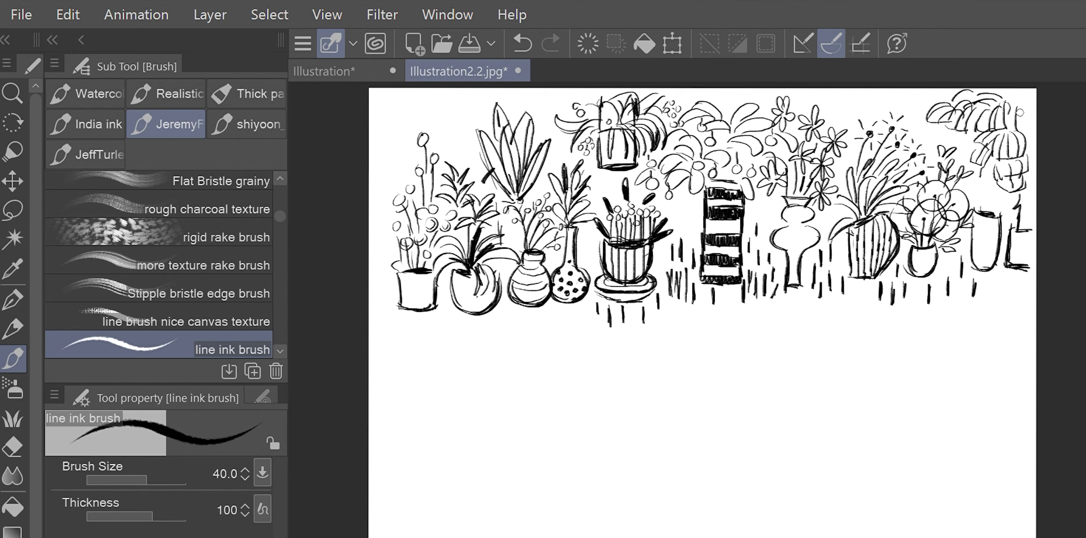
pyautogui.moveTo(1020, 109); pyautogui.dragTo(1020, 127)
pyautogui.moveTo(1030, 110); pyautogui.dragTo(1031, 133)
# Step: Fill the narrow tall cup near the canvas's right edge with a cluster of small round blooms
pyautogui.moveTo(985, 196); pyautogui.dragTo(1004, 210)
pyautogui.moveTo(971, 191); pyautogui.dragTo(986, 199)
pyautogui.moveTo(1000, 203); pyautogui.dragTo(1008, 212)
pyautogui.moveTo(983, 182); pyautogui.dragTo(1000, 196)
pyautogui.moveTo(1002, 194); pyautogui.dragTo(1006, 224)
# Step: Scatter short vertical dashes beside and beneath the pots across the row, extending to the canvas's left edge
pyautogui.moveTo(383, 237); pyautogui.dragTo(384, 261)
pyautogui.moveTo(383, 278)
pyautogui.mouseDown()
pyautogui.moveTo(383, 301)
pyautogui.moveTo(448, 320)
pyautogui.mouseUp()
pyautogui.moveTo(461, 321); pyautogui.dragTo(459, 336)
pyautogui.moveTo(484, 324); pyautogui.dragTo(483, 338)
pyautogui.moveTo(500, 310); pyautogui.dragTo(499, 331)
pyautogui.moveTo(512, 314)
pyautogui.mouseDown()
pyautogui.moveTo(512, 330)
pyautogui.moveTo(535, 337)
pyautogui.mouseUp()
pyautogui.moveTo(557, 314); pyautogui.dragTo(556, 329)
pyautogui.moveTo(579, 311); pyautogui.dragTo(579, 331)
pyautogui.moveTo(419, 319); pyautogui.dragTo(430, 335)
pyautogui.moveTo(456, 135); pyautogui.dragTo(457, 149)
pyautogui.moveTo(842, 305)
pyautogui.mouseDown()
pyautogui.moveTo(843, 317)
pyautogui.moveTo(856, 314)
pyautogui.mouseUp()
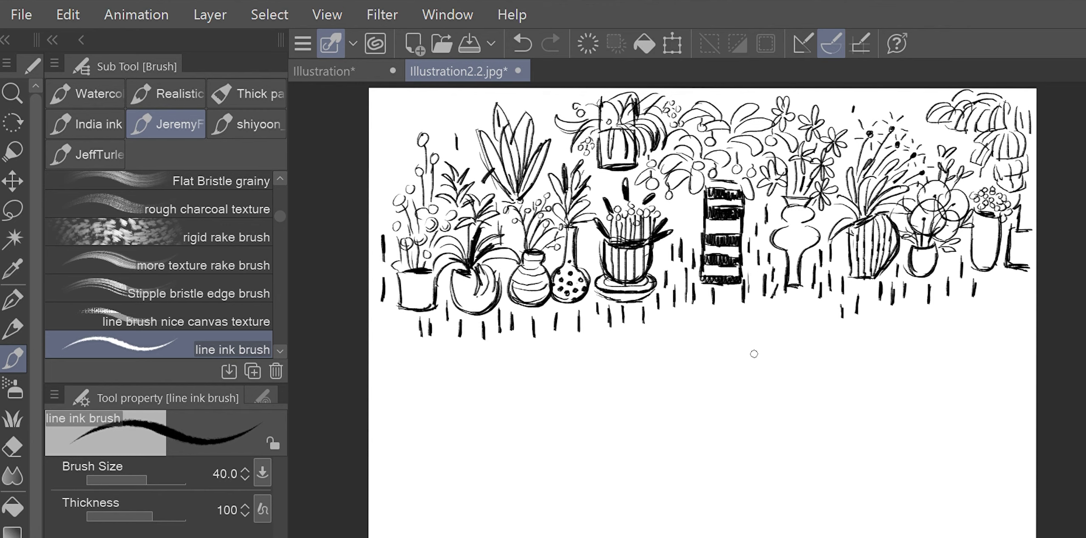
# Step: Draw long loose horizontal ground strokes below the middle of the plant row
pyautogui.moveTo(614, 336)
pyautogui.mouseDown()
pyautogui.moveTo(641, 360)
pyautogui.moveTo(740, 342)
pyautogui.moveTo(755, 352)
pyautogui.mouseUp()
pyautogui.moveTo(770, 345); pyautogui.dragTo(790, 339)
pyautogui.moveTo(708, 387)
pyautogui.mouseDown()
pyautogui.moveTo(780, 376)
pyautogui.moveTo(841, 383)
pyautogui.mouseUp()
pyautogui.click(786, 382)
pyautogui.moveTo(842, 383); pyautogui.dragTo(877, 384)
# Step: Add lines to the hanging pot and more short ground dashes beneath the curvy vase and tilted pot
pyautogui.moveTo(602, 131)
pyautogui.mouseDown()
pyautogui.moveTo(606, 145)
pyautogui.moveTo(636, 146)
pyautogui.mouseUp()
pyautogui.moveTo(609, 136); pyautogui.dragTo(637, 153)
pyautogui.moveTo(632, 135); pyautogui.dragTo(629, 159)
pyautogui.moveTo(784, 306); pyautogui.dragTo(785, 323)
pyautogui.moveTo(807, 304); pyautogui.dragTo(807, 323)
pyautogui.moveTo(839, 331); pyautogui.dragTo(840, 341)
pyautogui.moveTo(864, 326)
pyautogui.mouseDown()
pyautogui.moveTo(865, 344)
pyautogui.moveTo(885, 341)
pyautogui.mouseUp()
# Step: Clear the plant drawing, then paste the figure with the watering can and place it in the canvas's upper-left area
pyautogui.press('Delete')
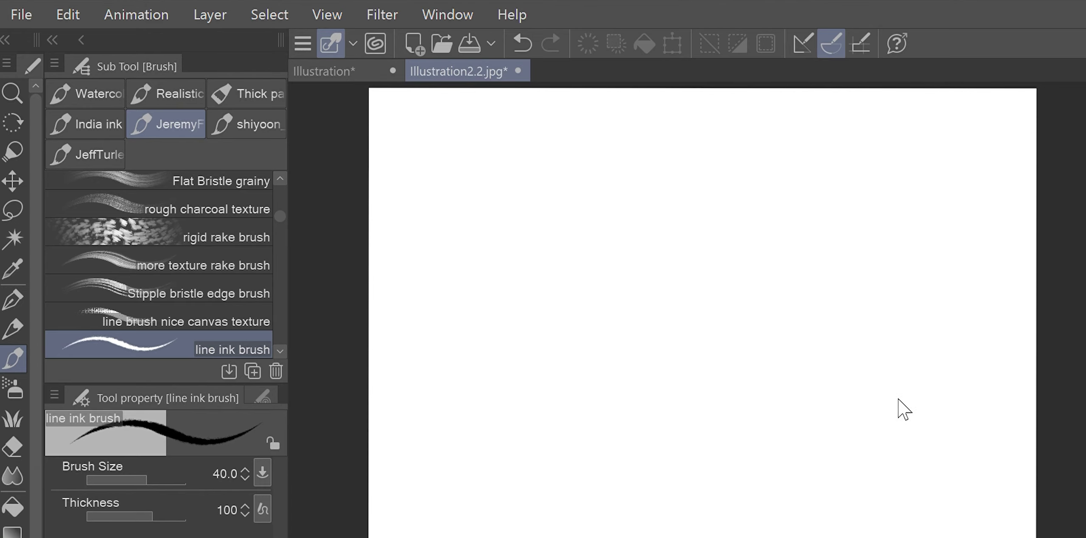
pyautogui.hotkey('ctrl', 'v')
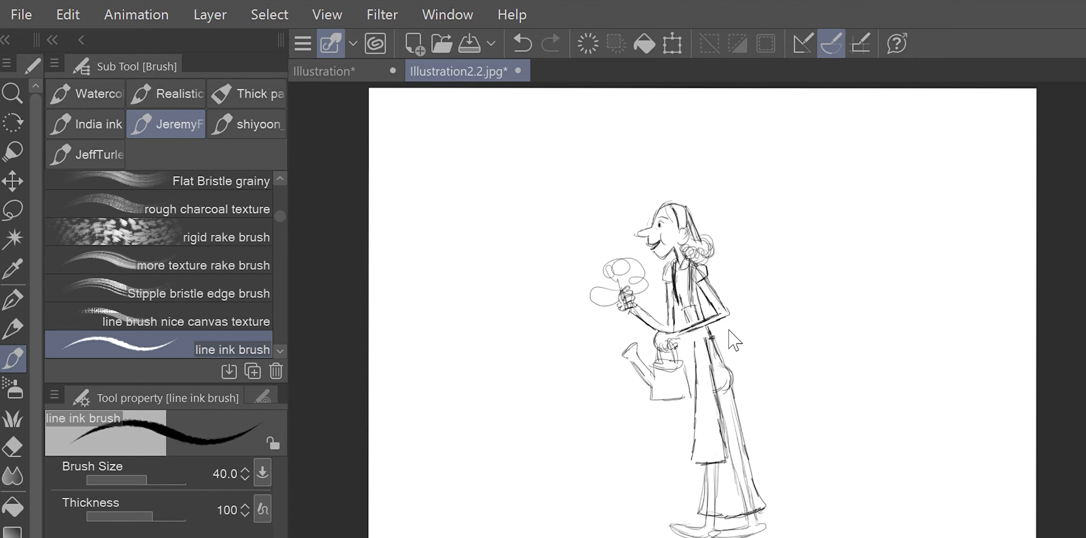
pyautogui.hotkey('ctrl', 't')
pyautogui.press('Return')
# Step: Paste the faint rough cottage sketch, scale it down and place it beside the figure in the canvas's upper-right area
pyautogui.hotkey('ctrl', 'v')
pyautogui.hotkey('ctrl', 't')
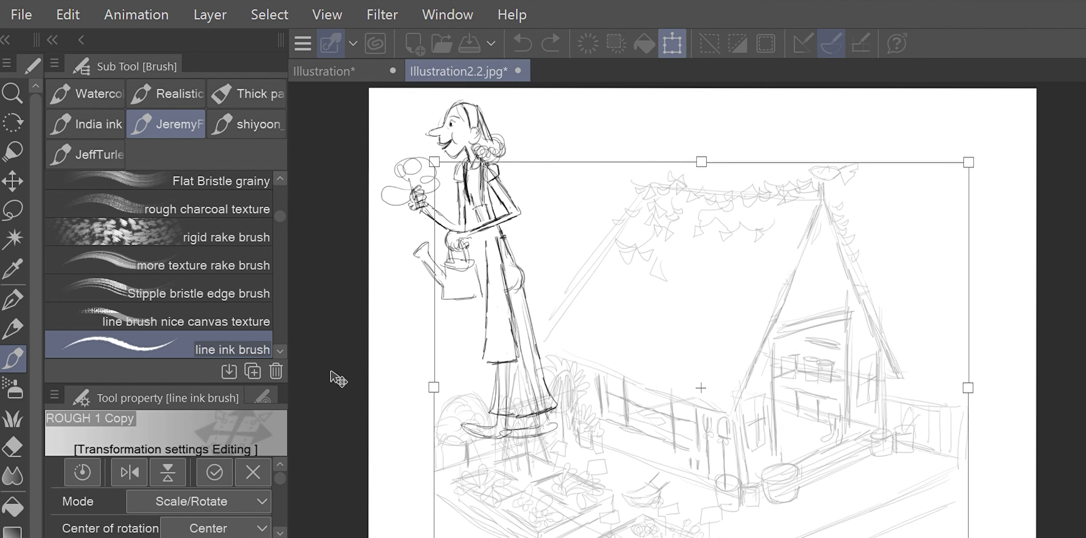
pyautogui.moveTo(434, 162); pyautogui.dragTo(590, 318)
pyautogui.moveTo(780, 505); pyautogui.dragTo(787, 306)
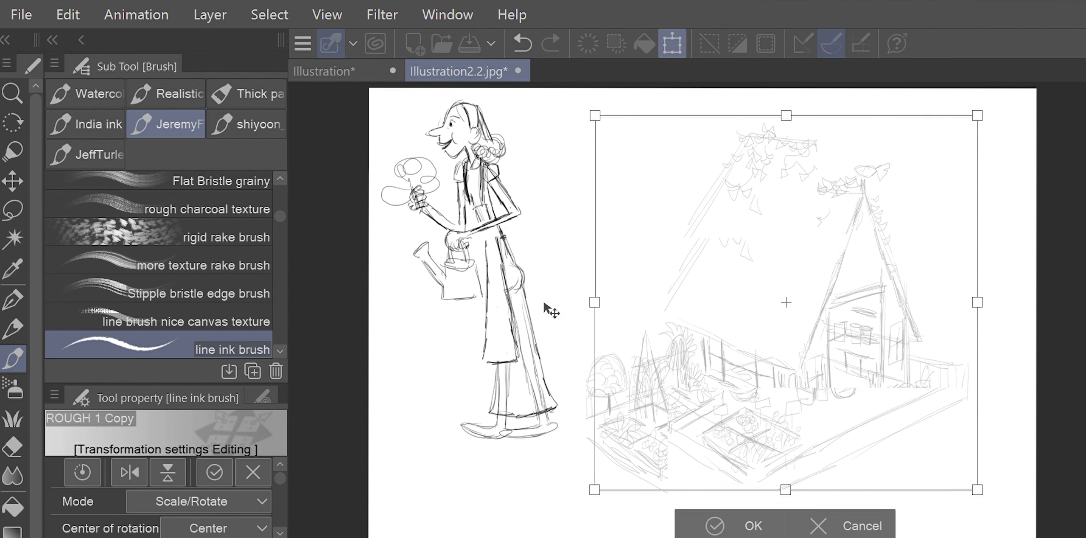
pyautogui.moveTo(925, 400); pyautogui.dragTo(926, 392)
pyautogui.press('Return')
# Step: Paste the detailed blue cottage sketch, scale it down and reposition it on the canvas
pyautogui.hotkey('ctrl', 'v')
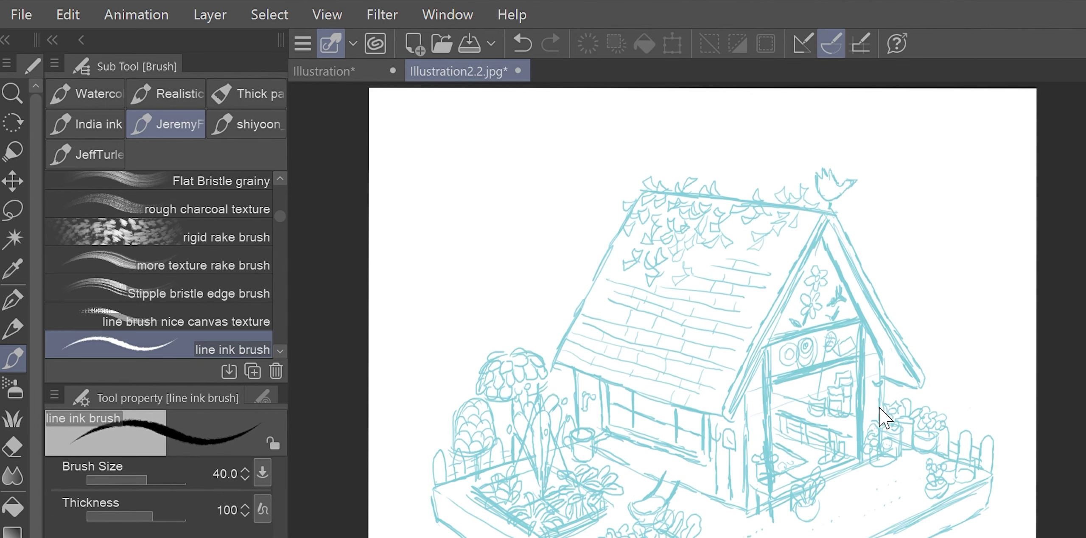
pyautogui.hotkey('ctrl', 't')
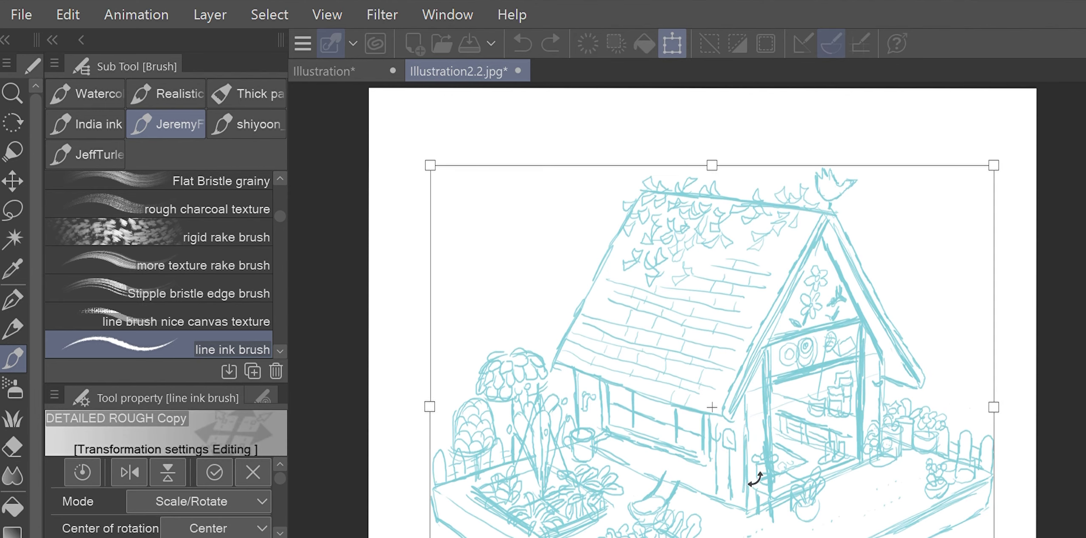
pyautogui.moveTo(994, 537); pyautogui.dragTo(929, 537)
pyautogui.moveTo(628, 355); pyautogui.dragTo(648, 304)
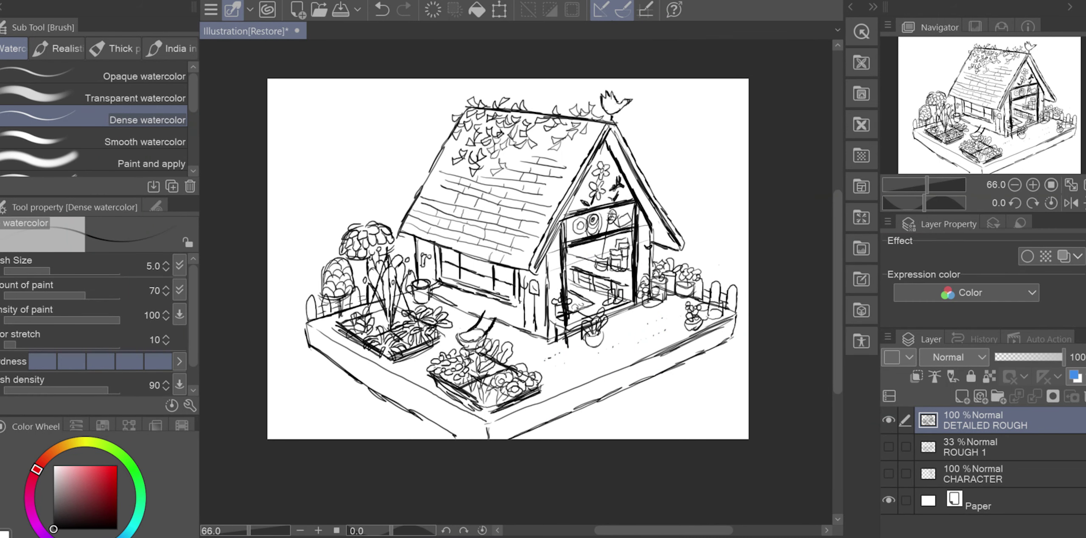